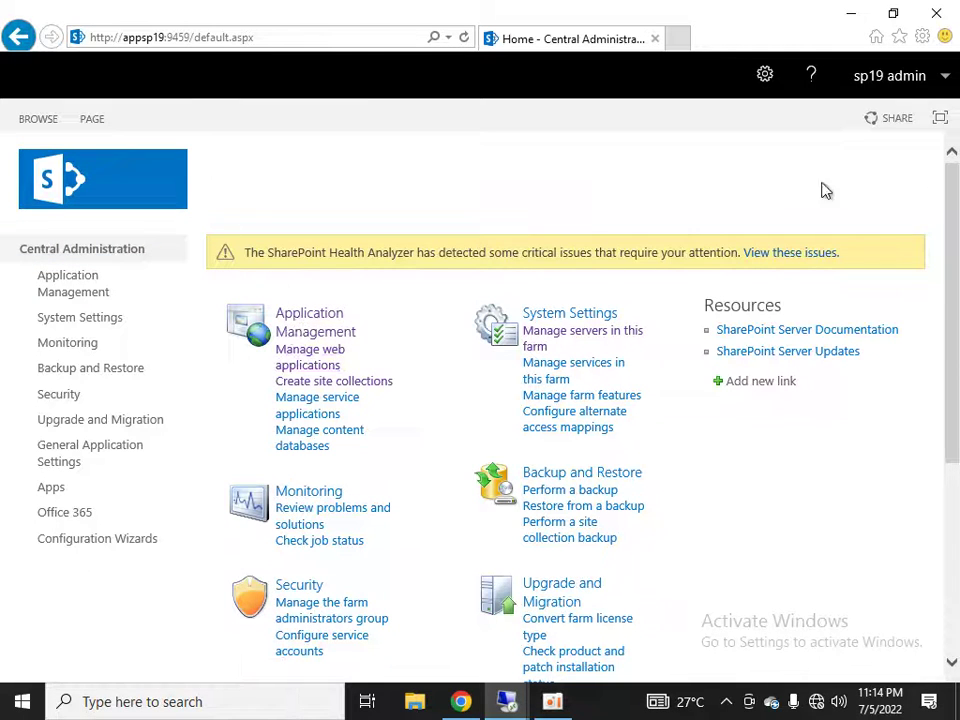
Scroll the Central Administration home page to review its categories and the Health Analyzer warning.
{"action": "scroll", "coordinate": [955, 374], "scroll_direction": "down", "scroll_amount": 3}
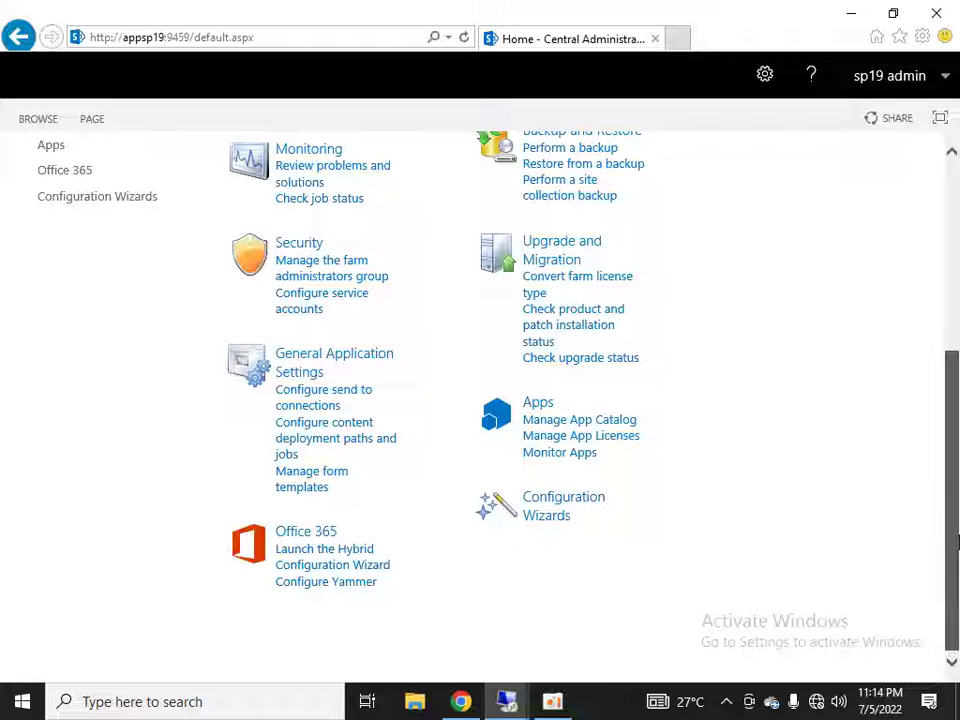
{"action": "scroll", "coordinate": [955, 374], "scroll_direction": "up", "scroll_amount": 3}
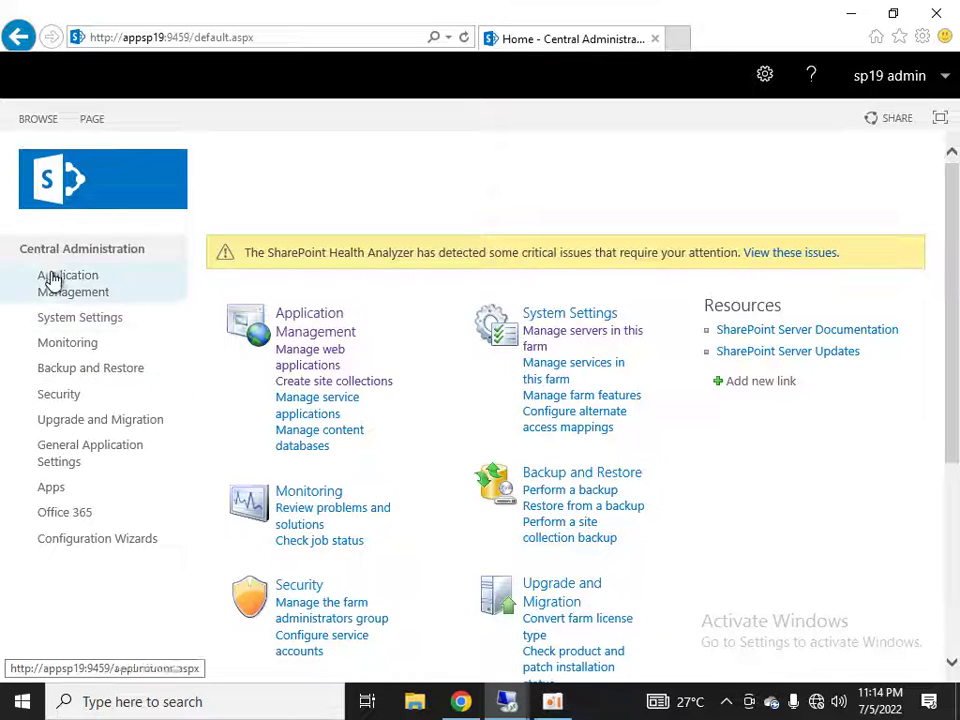
List the web applications, then browse the Create New Web Application form and cancel it unsaved.
{"action": "left_click", "coordinate": [312, 327]}
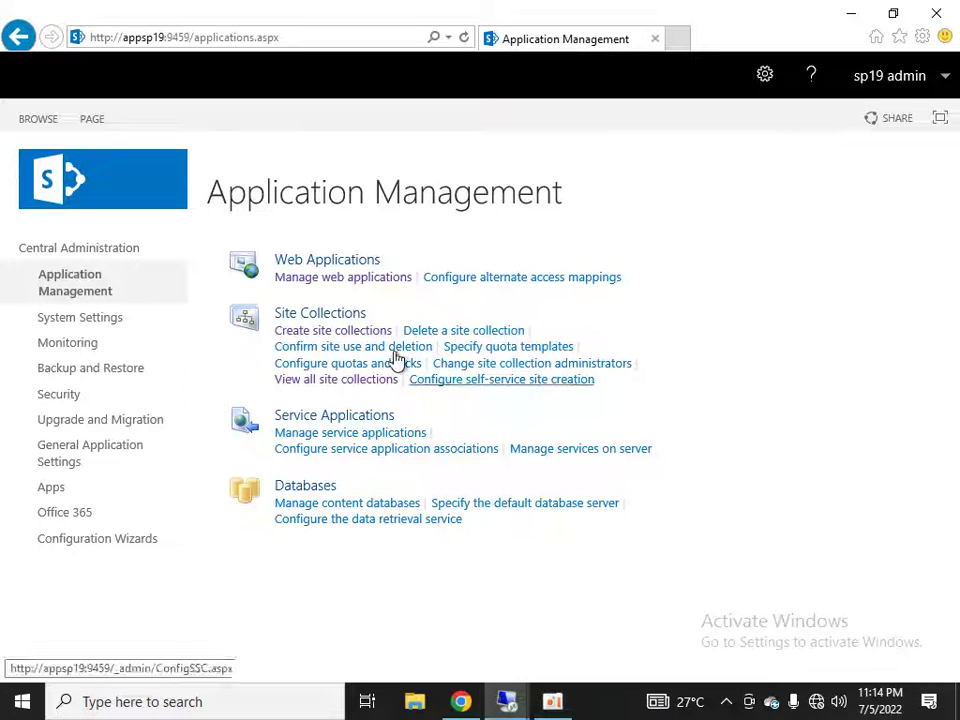
{"action": "left_click", "coordinate": [322, 278]}
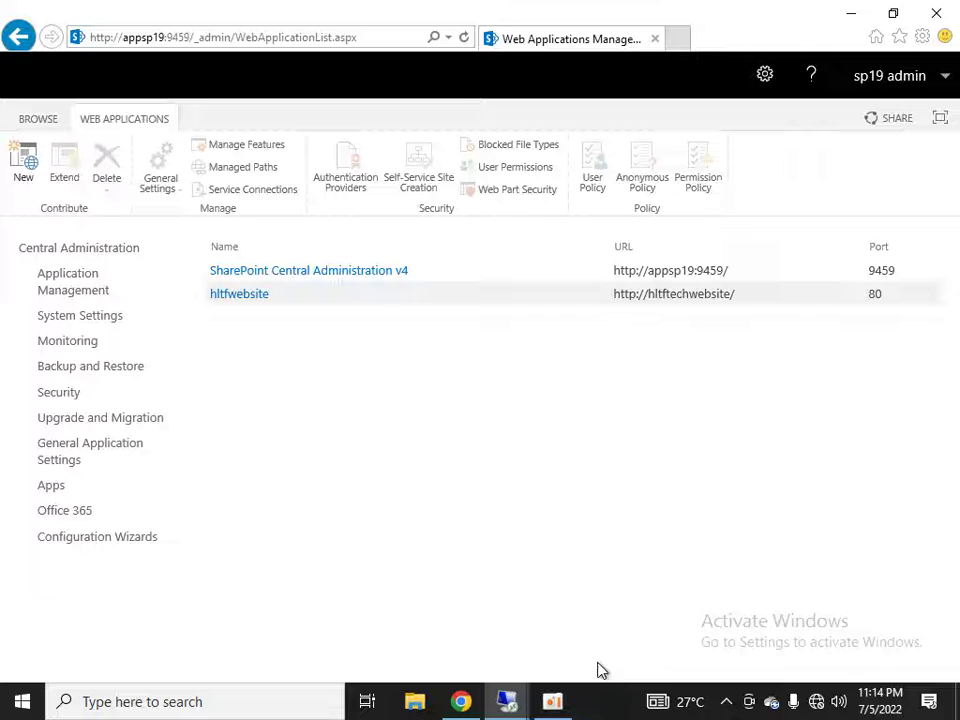
{"action": "left_click", "coordinate": [33, 165]}
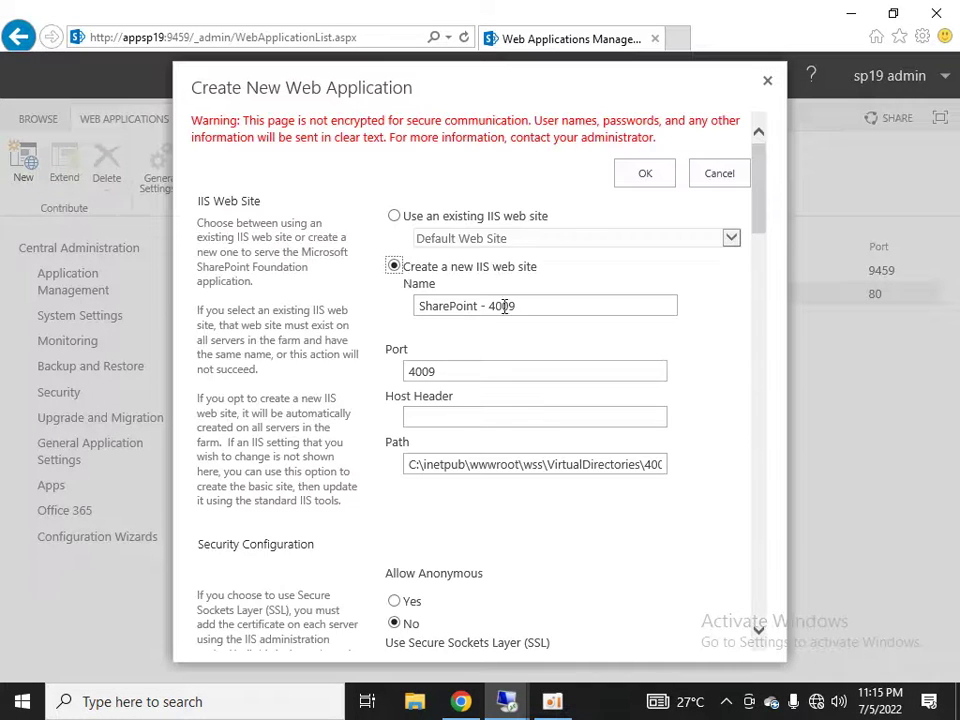
{"action": "scroll", "coordinate": [505, 310], "scroll_direction": "down", "scroll_amount": 20}
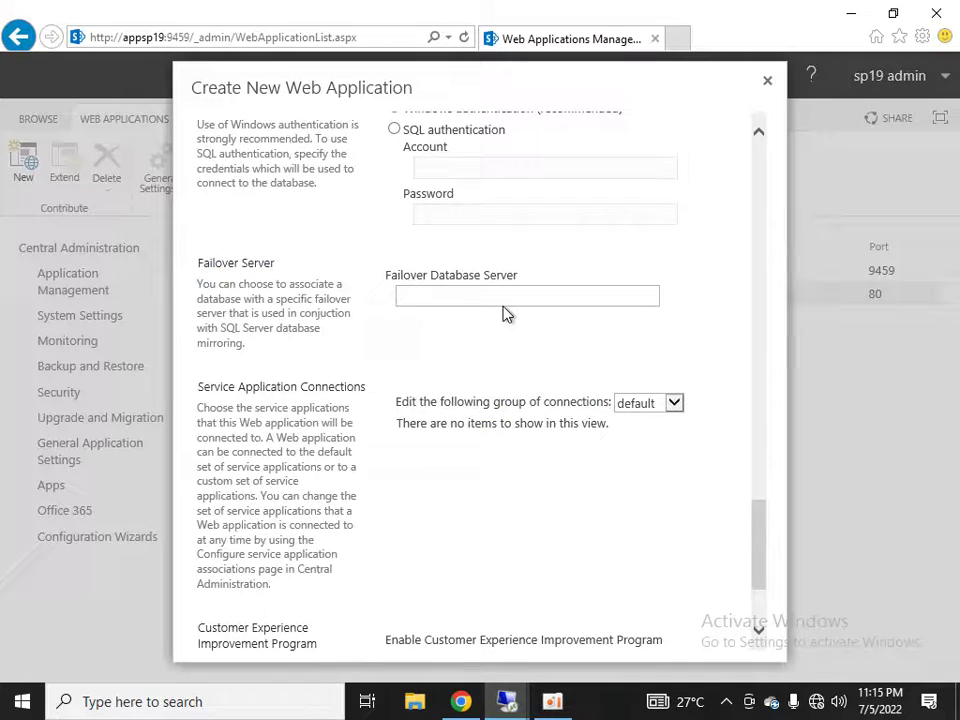
{"action": "scroll", "coordinate": [505, 314], "scroll_direction": "down", "scroll_amount": 3}
{"action": "left_click", "coordinate": [713, 640]}
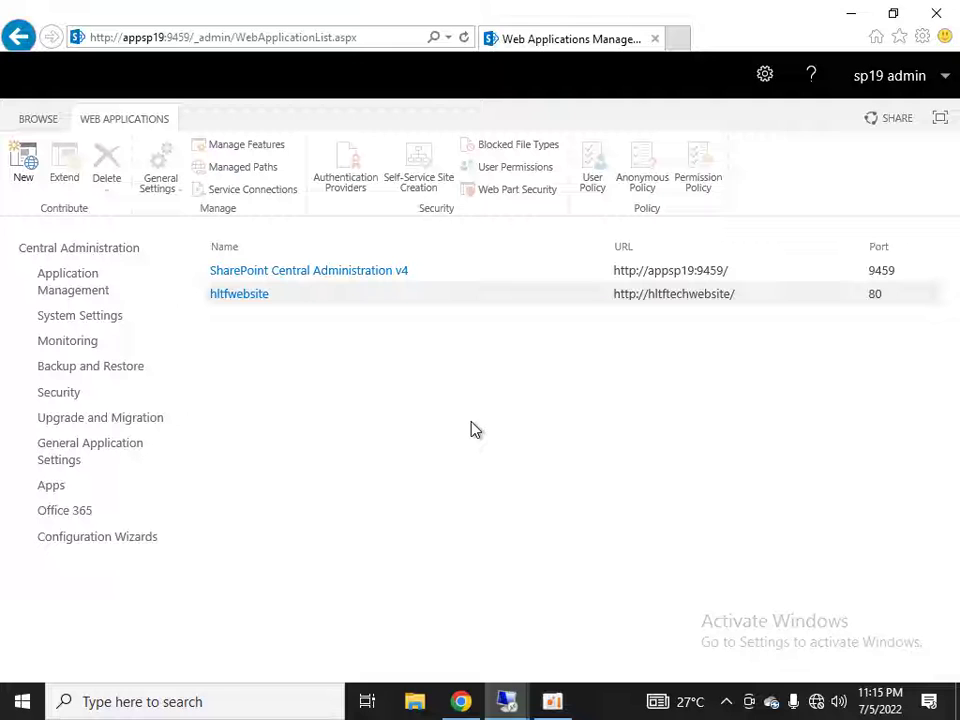
Open the Create Site Collection form from Application Management and scroll to its template section.
{"action": "left_click", "coordinate": [92, 250]}
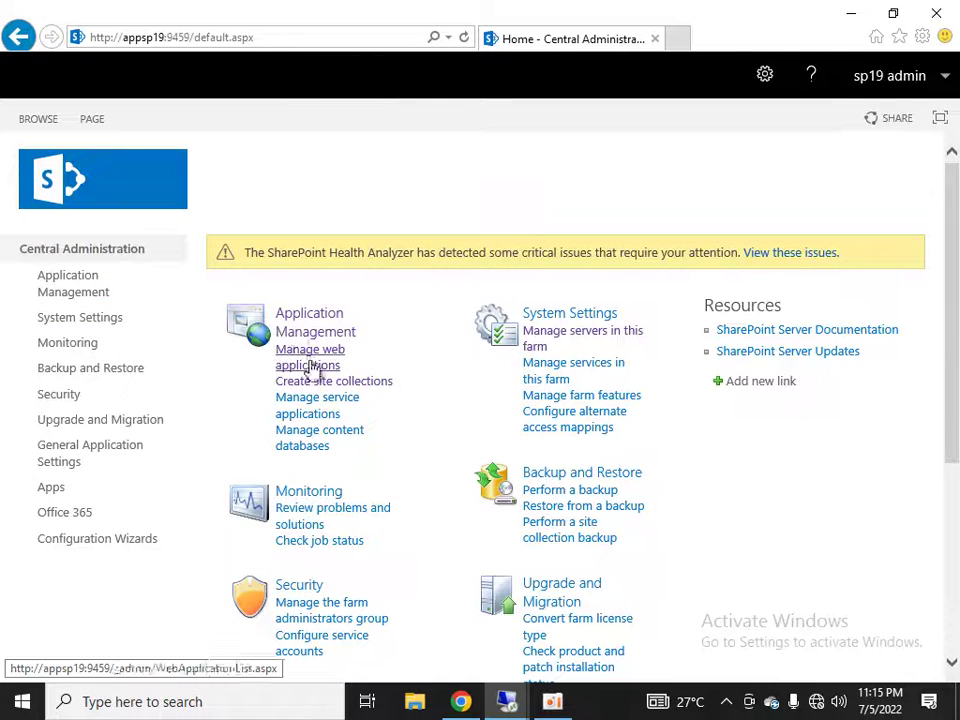
{"action": "left_click", "coordinate": [330, 316]}
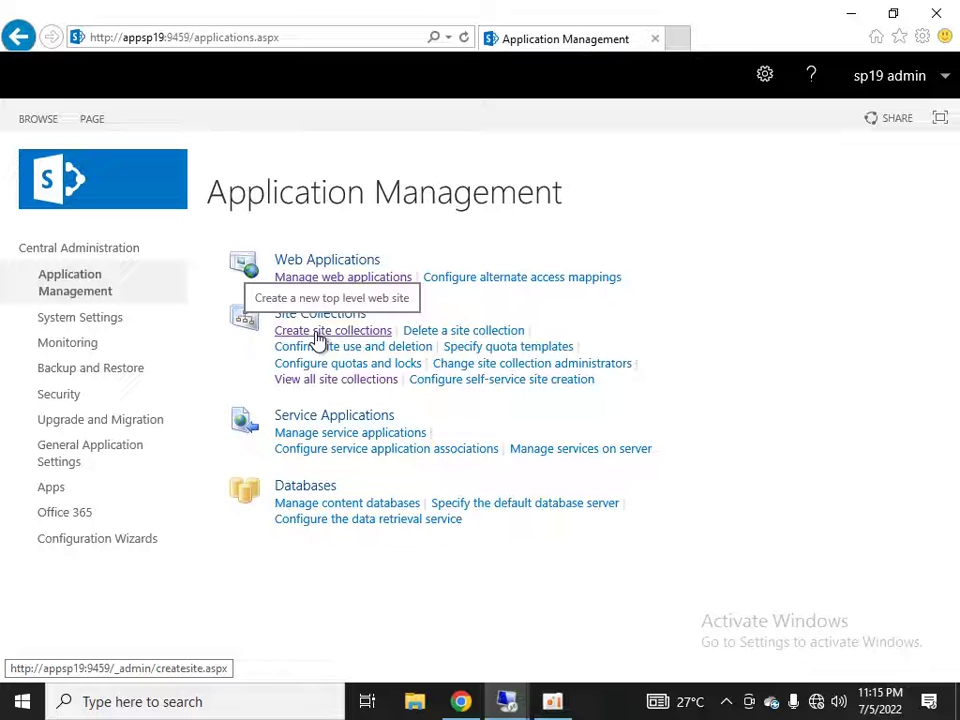
{"action": "left_click", "coordinate": [321, 334]}
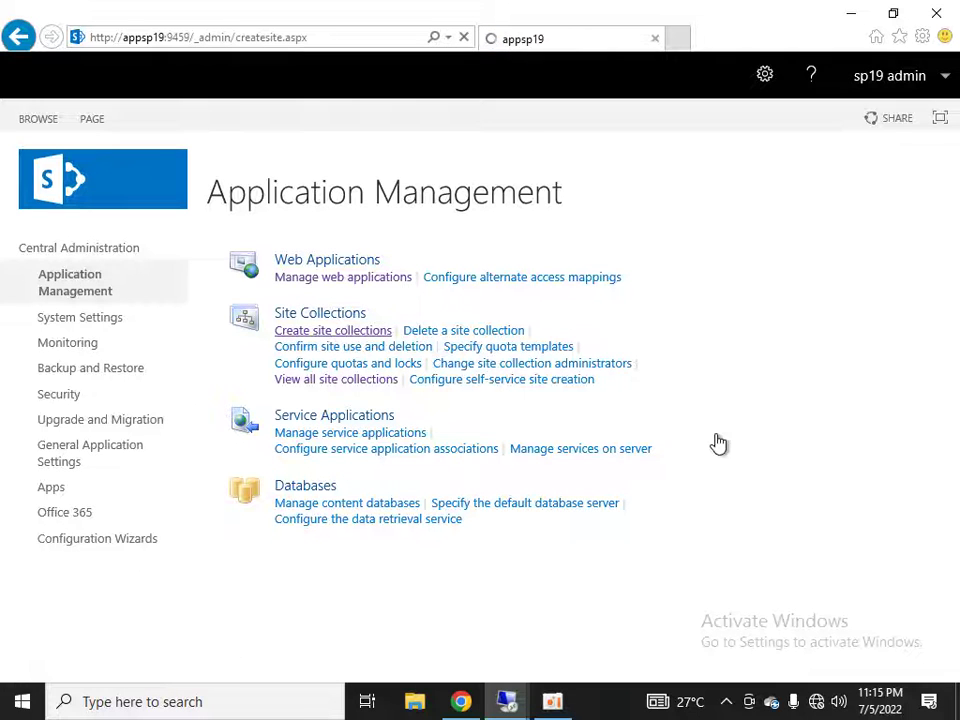
{"action": "scroll", "coordinate": [462, 372], "scroll_direction": "down", "scroll_amount": 5}
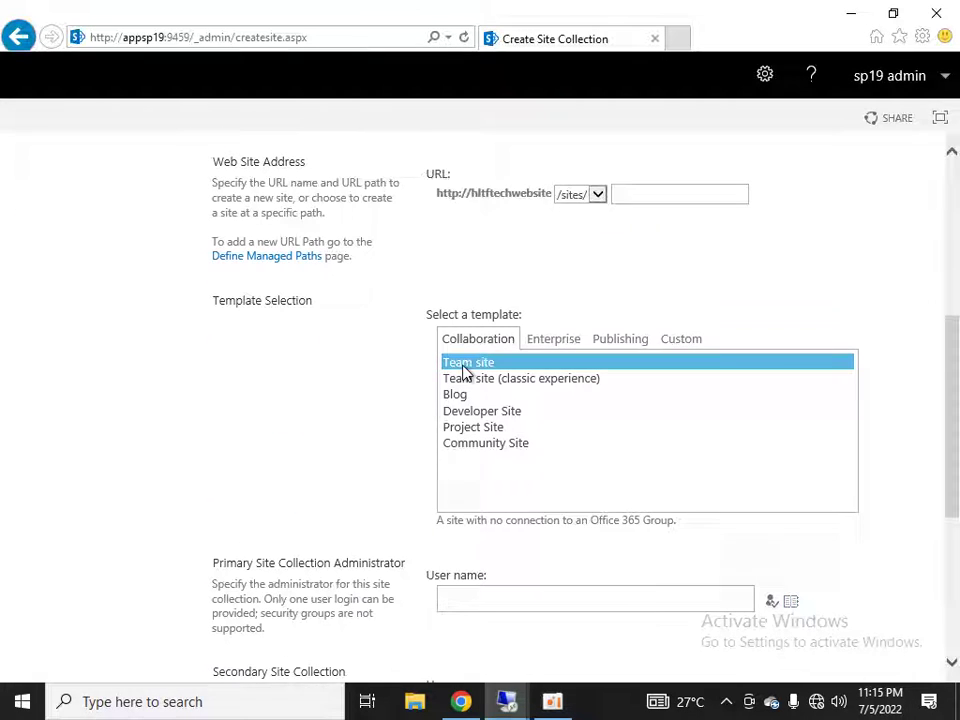
{"action": "left_click_drag", "start_coordinate": [953, 418], "coordinate": [955, 275]}
{"action": "scroll", "coordinate": [955, 275], "scroll_direction": "down", "scroll_amount": 4}
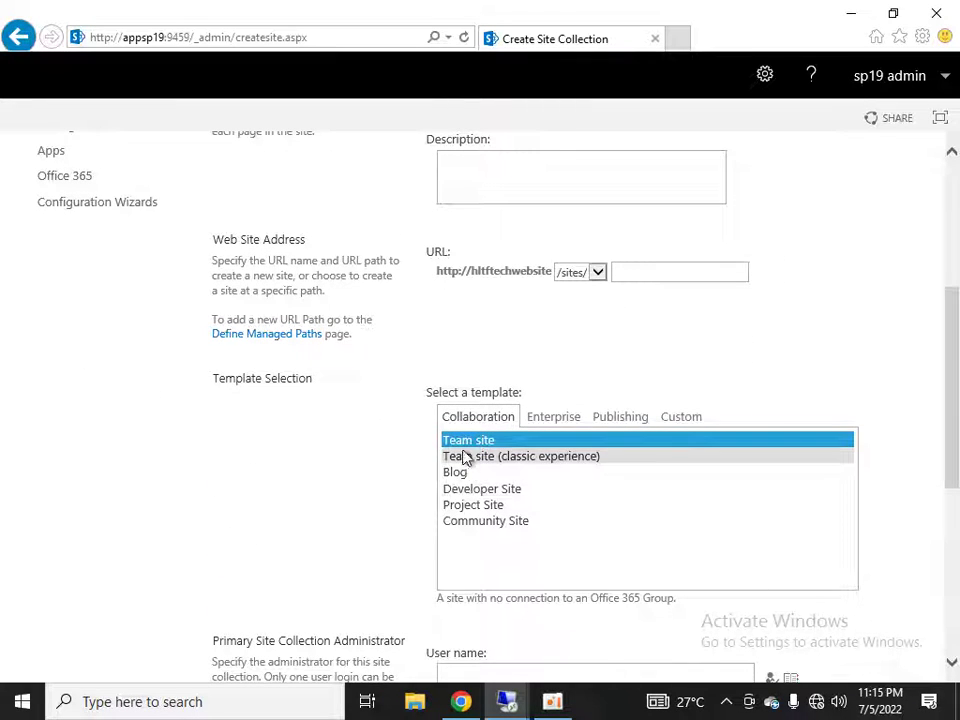
Browse the Enterprise, Publishing and Custom templates, choose 'select template later', then cancel.
{"action": "left_click", "coordinate": [553, 417]}
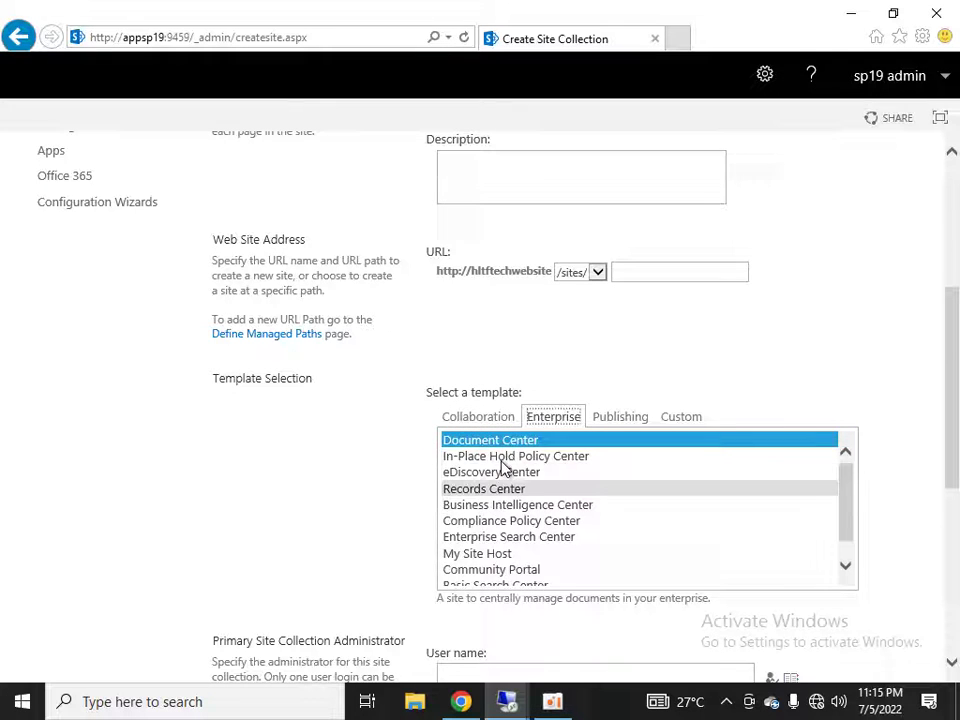
{"action": "scroll", "coordinate": [570, 507], "scroll_direction": "down", "scroll_amount": 1}
{"action": "scroll", "coordinate": [572, 507], "scroll_direction": "up", "scroll_amount": 1}
{"action": "left_click", "coordinate": [622, 418]}
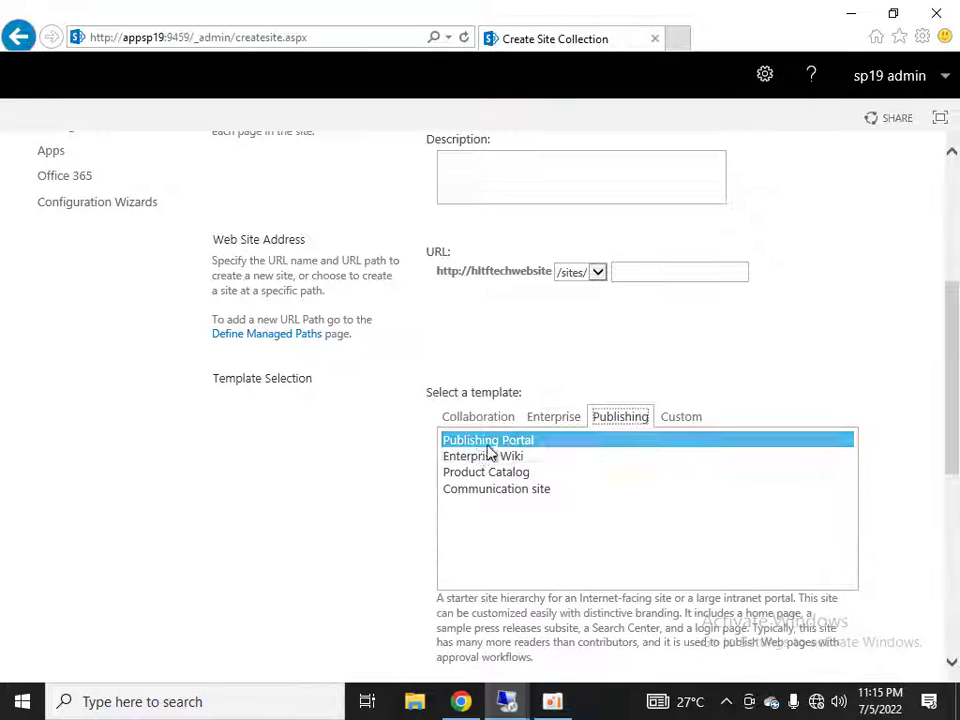
{"action": "left_click", "coordinate": [665, 420]}
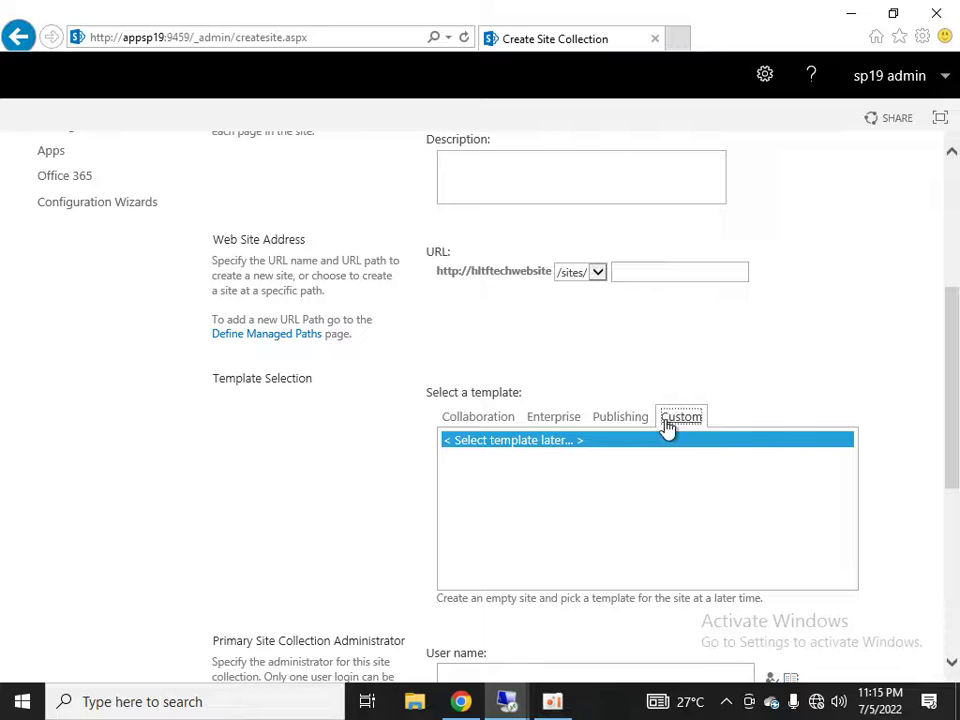
{"action": "left_click", "coordinate": [515, 446]}
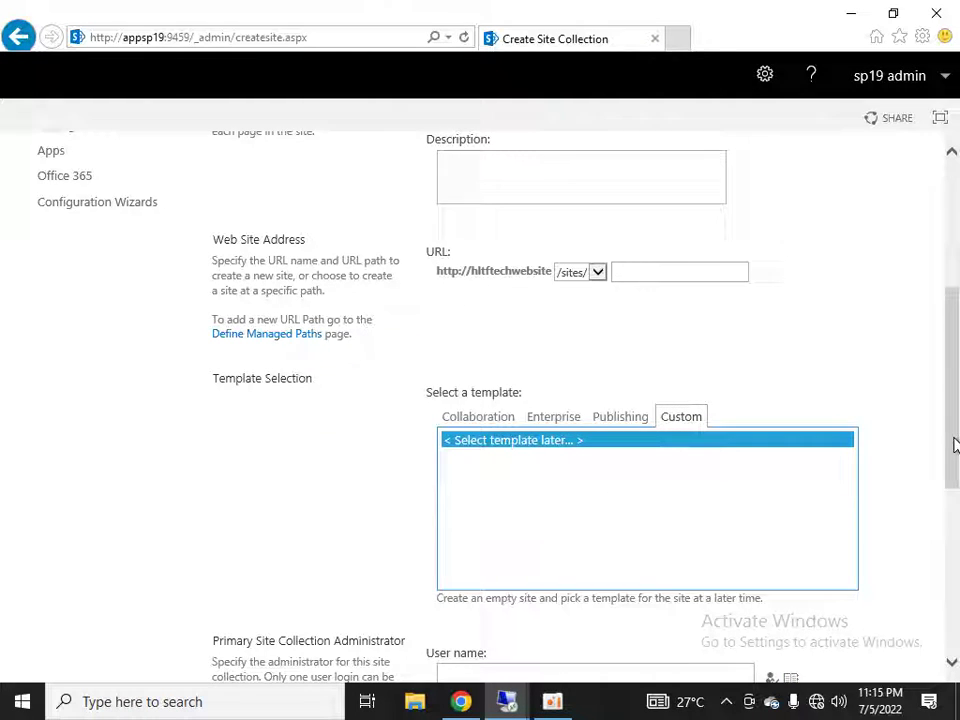
{"action": "left_click_drag", "start_coordinate": [954, 444], "coordinate": [946, 264]}
{"action": "left_click", "coordinate": [922, 266]}
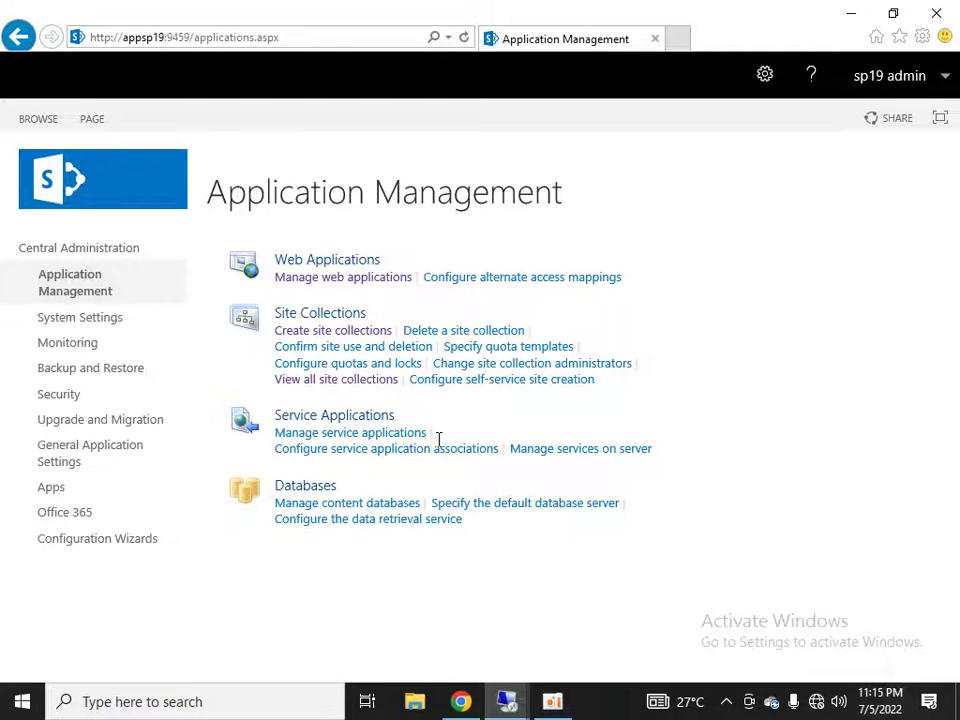
{"action": "left_click", "coordinate": [488, 450]}
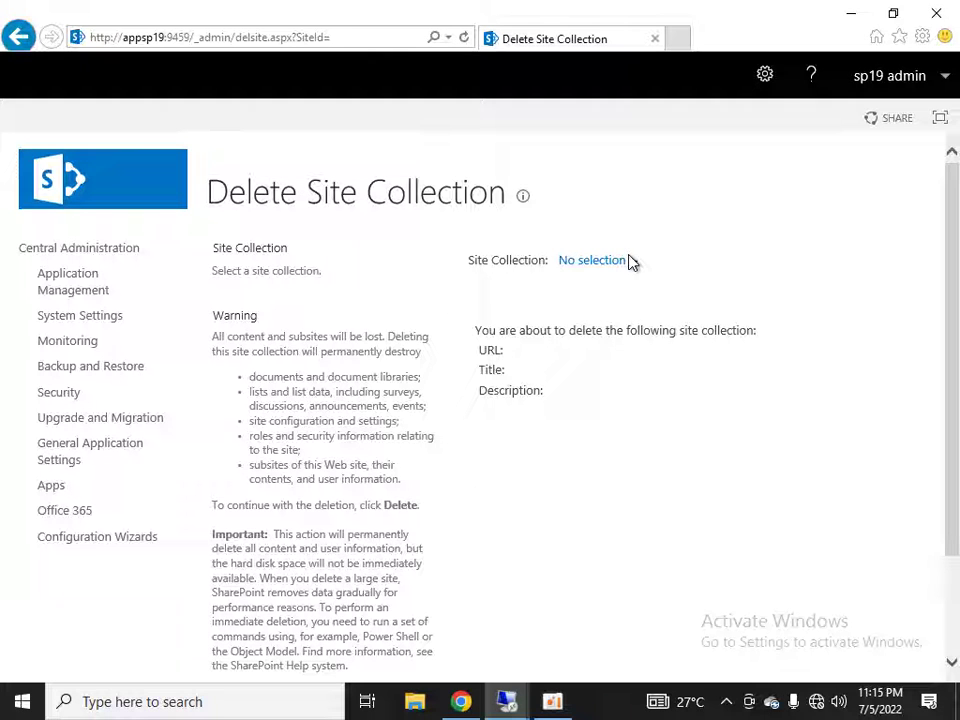
{"action": "left_click", "coordinate": [632, 262]}
{"action": "left_click", "coordinate": [585, 287]}
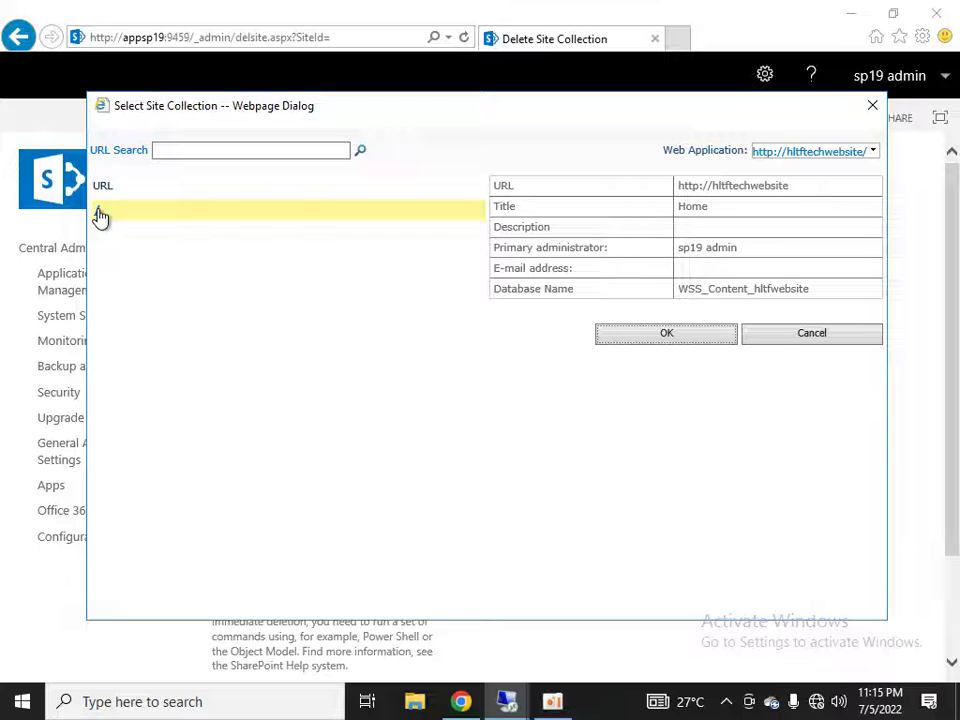
{"action": "left_click", "coordinate": [701, 341]}
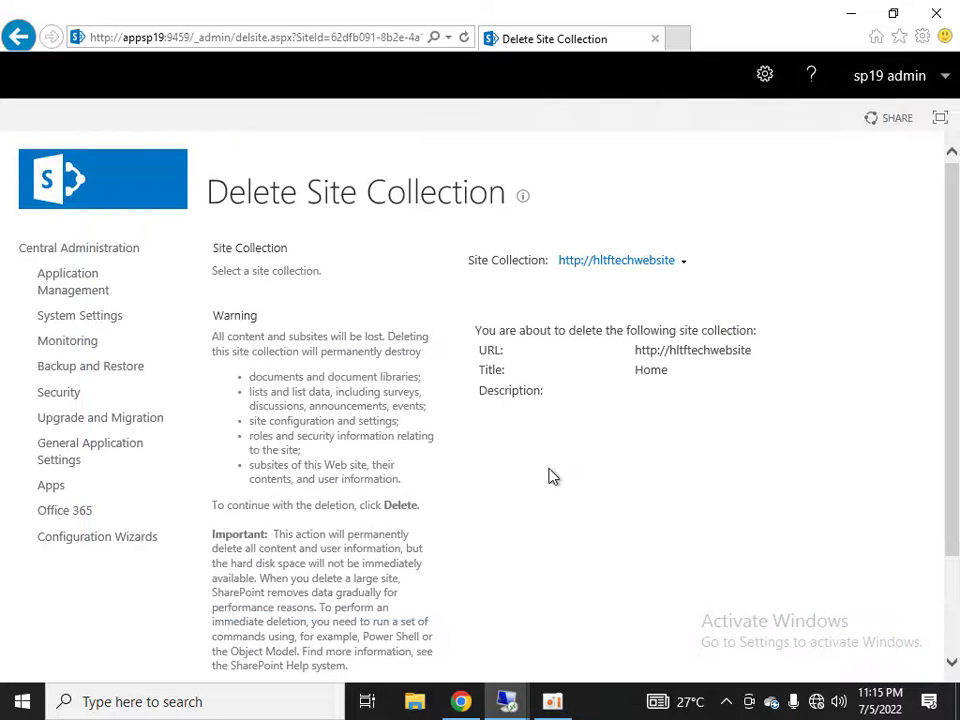
{"action": "scroll", "coordinate": [670, 453], "scroll_direction": "down", "scroll_amount": 3}
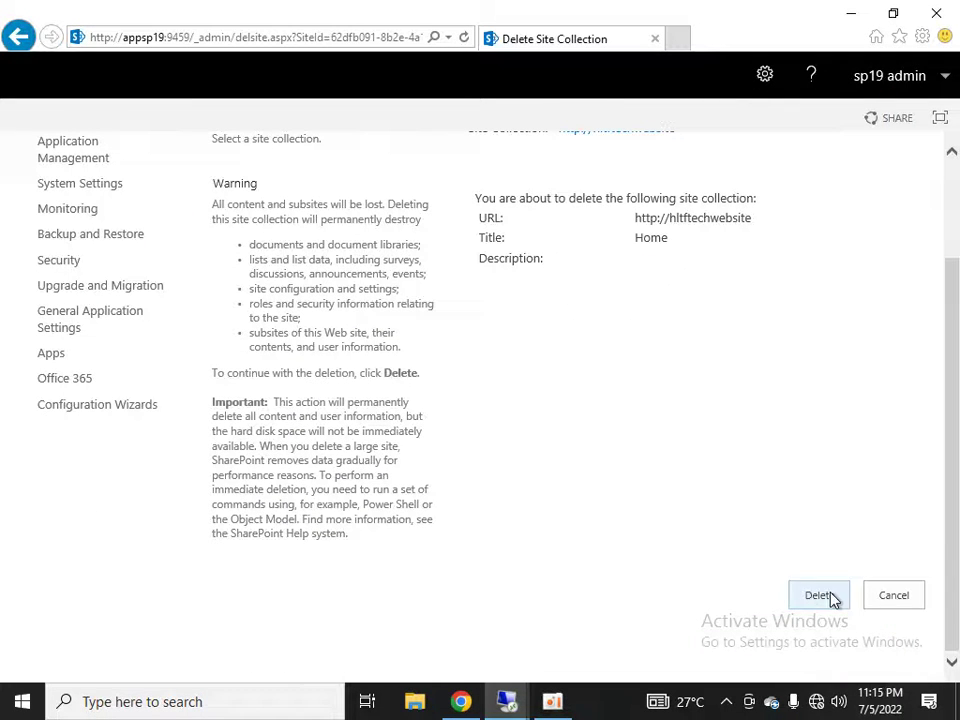
{"action": "left_click", "coordinate": [892, 596]}
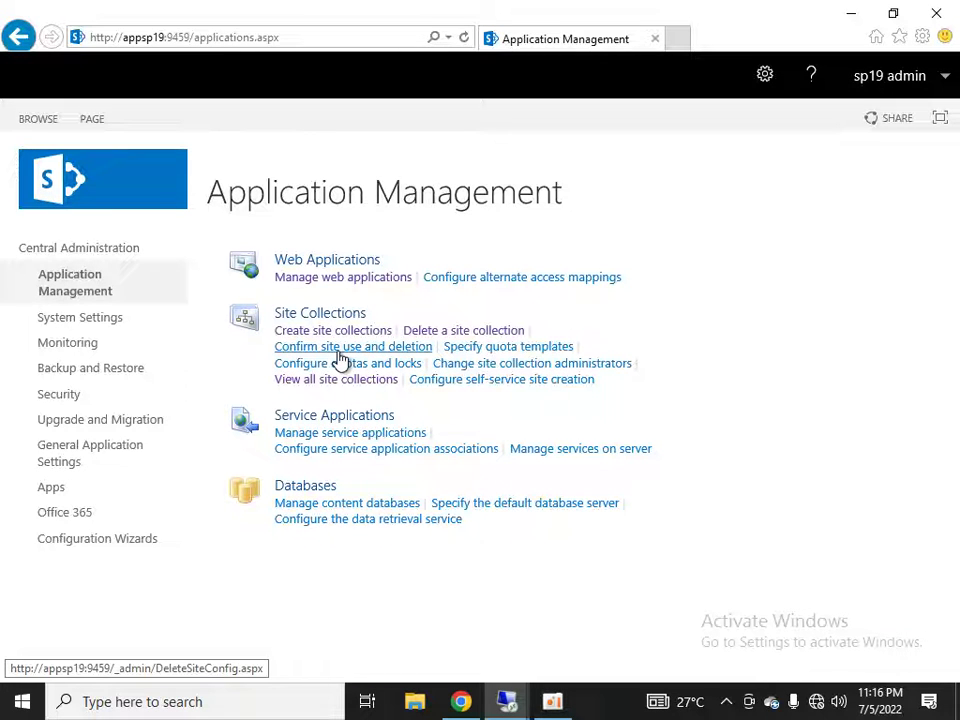
{"action": "left_click", "coordinate": [498, 354]}
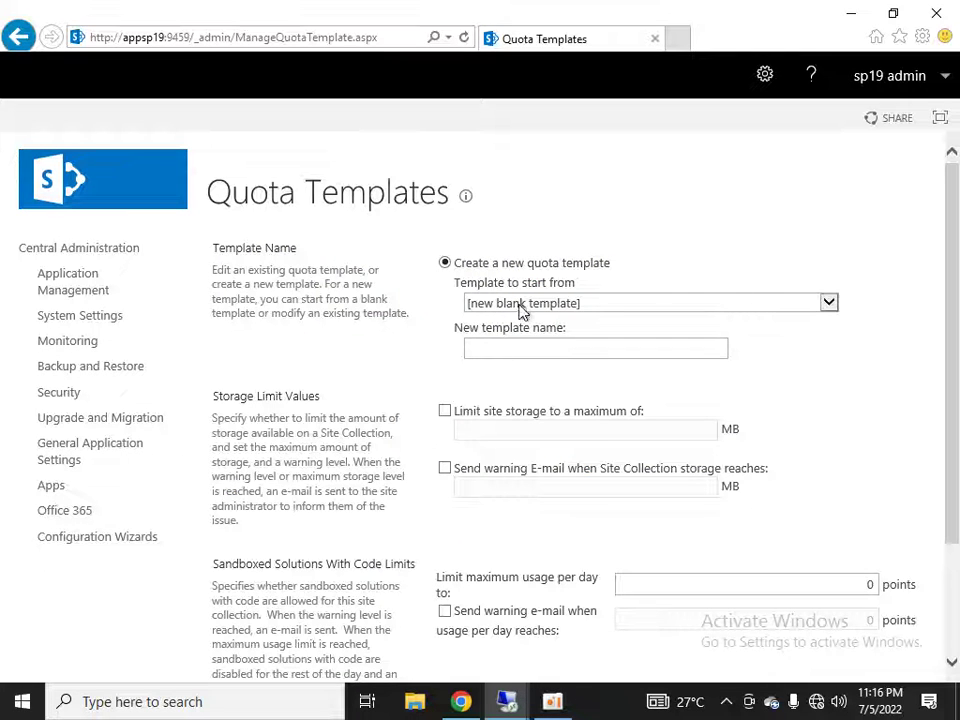
{"action": "left_click", "coordinate": [521, 351]}
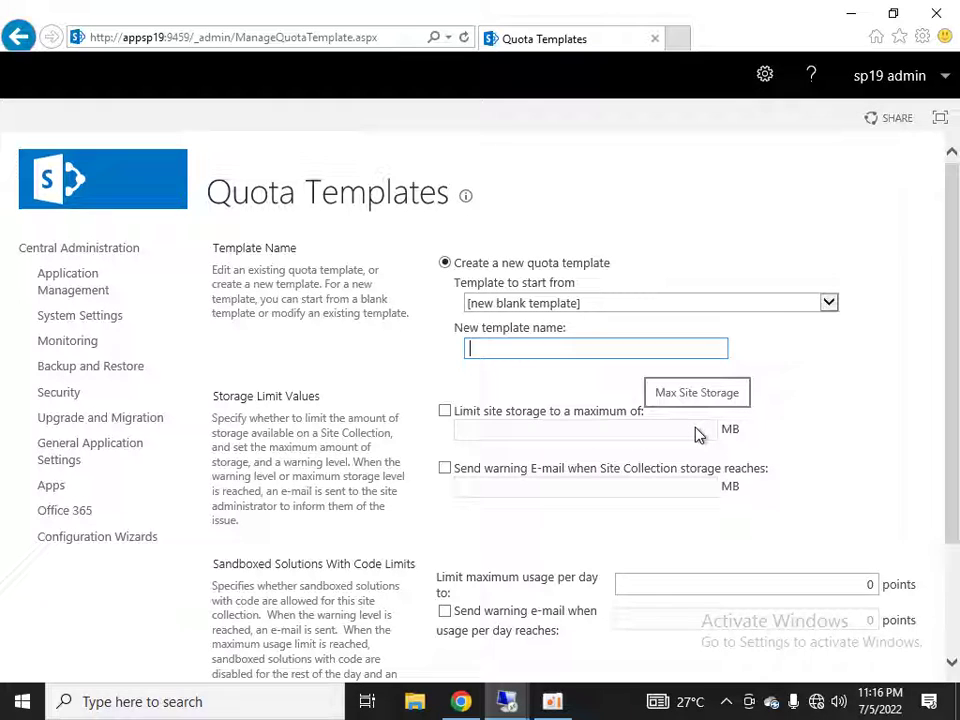
{"action": "scroll", "coordinate": [697, 433], "scroll_direction": "down", "scroll_amount": 3}
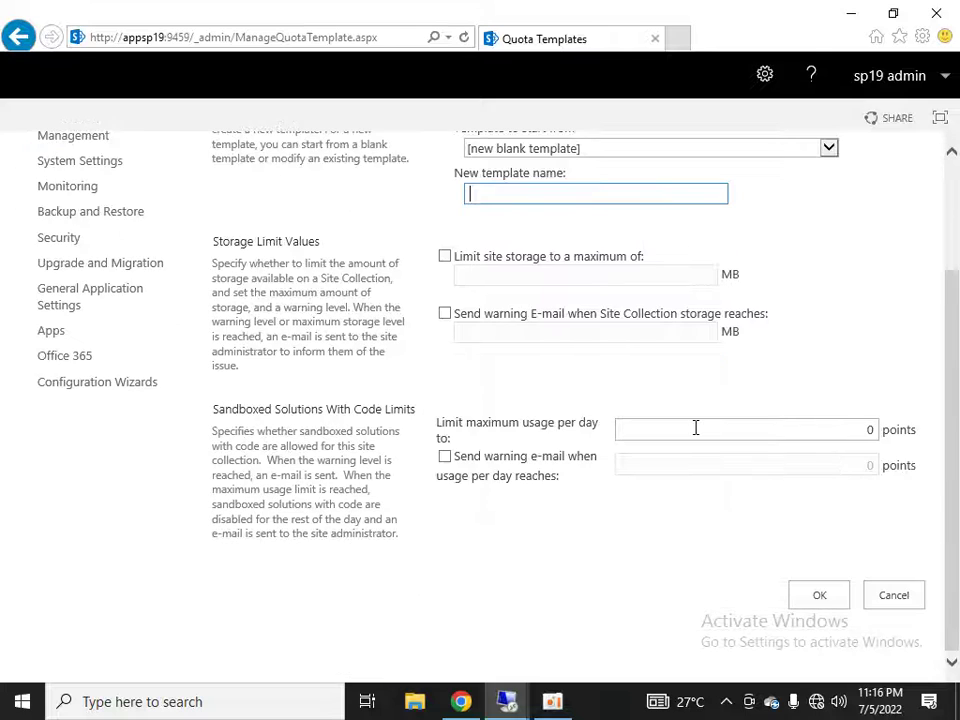
{"action": "left_click", "coordinate": [898, 600]}
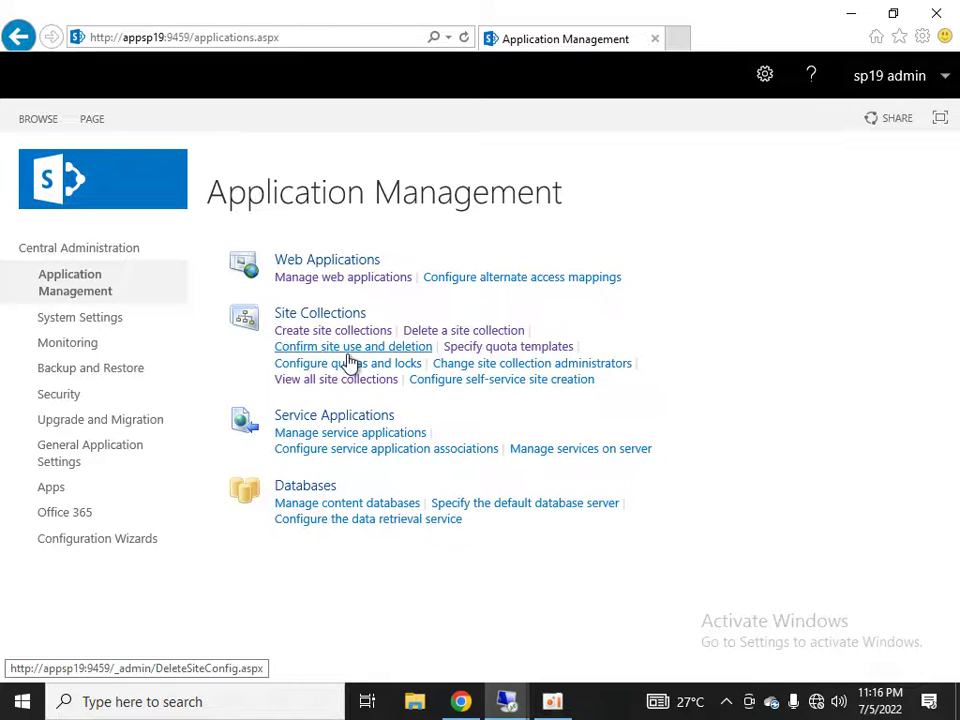
{"action": "left_click", "coordinate": [330, 380]}
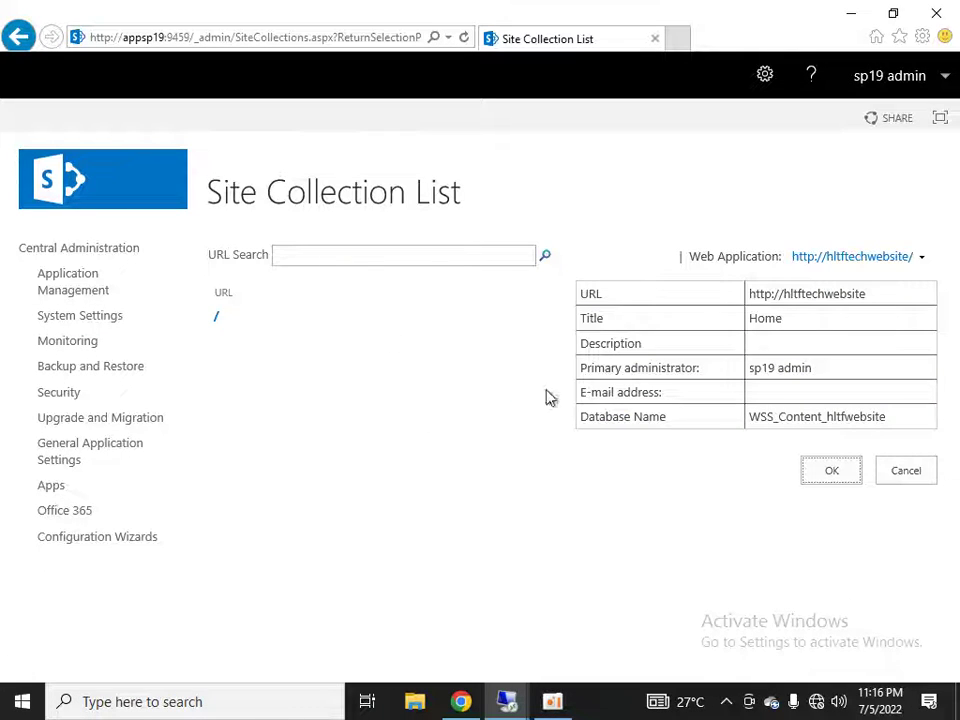
{"action": "left_click", "coordinate": [906, 476]}
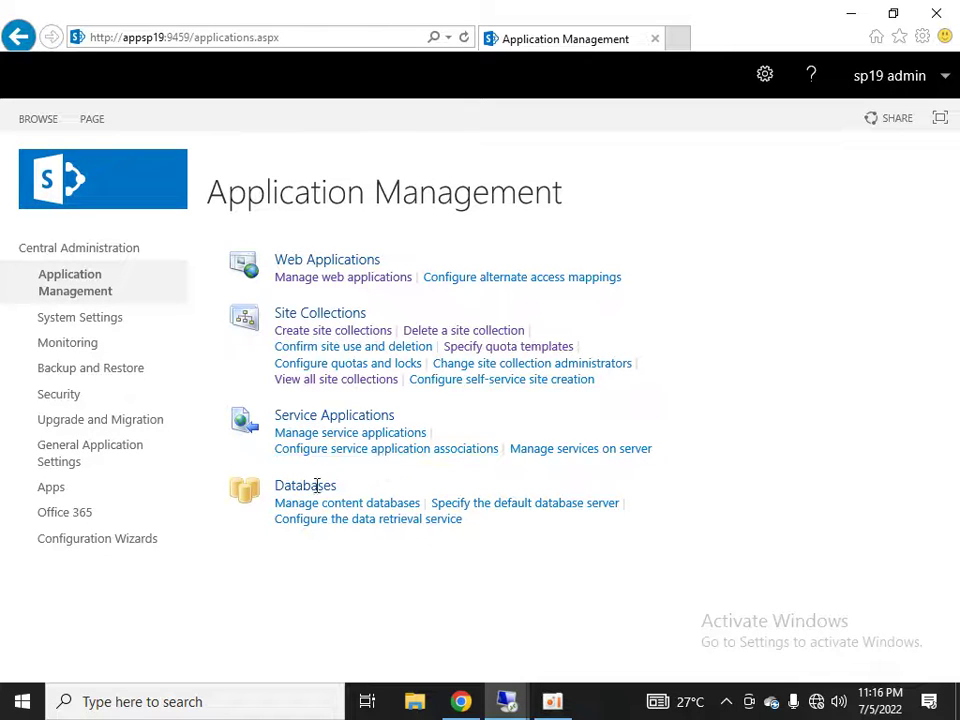
Open Manage Content Databases and scroll sideways to view WSS_Content_hltfwebsite's name, status and site count.
{"action": "left_click", "coordinate": [372, 510]}
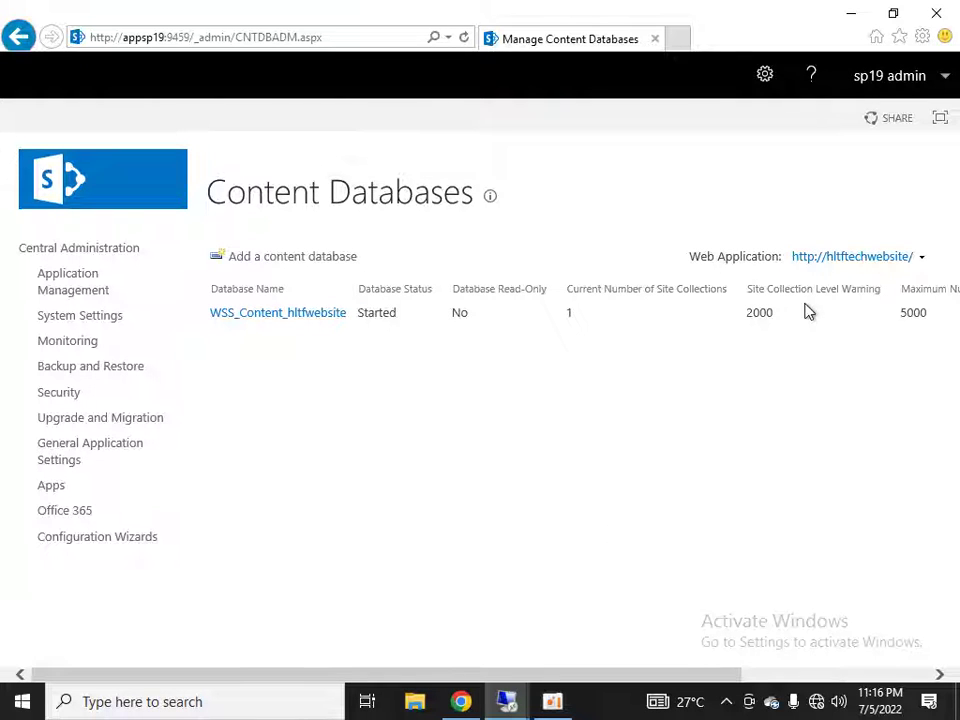
{"action": "left_click_drag", "start_coordinate": [476, 671], "coordinate": [654, 656]}
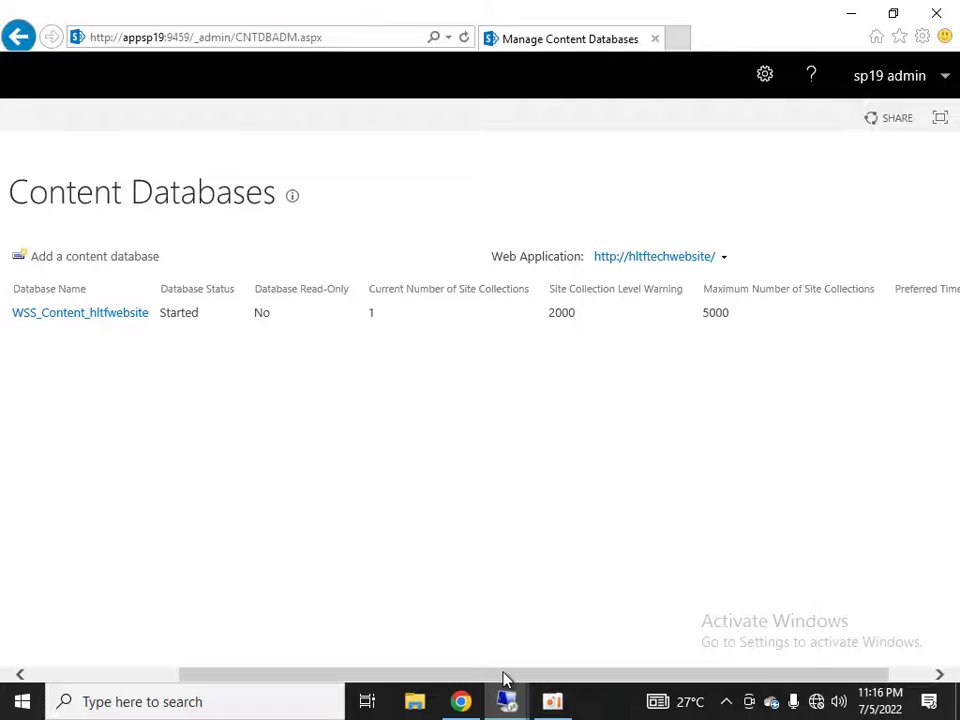
{"action": "left_click_drag", "start_coordinate": [505, 678], "coordinate": [632, 681]}
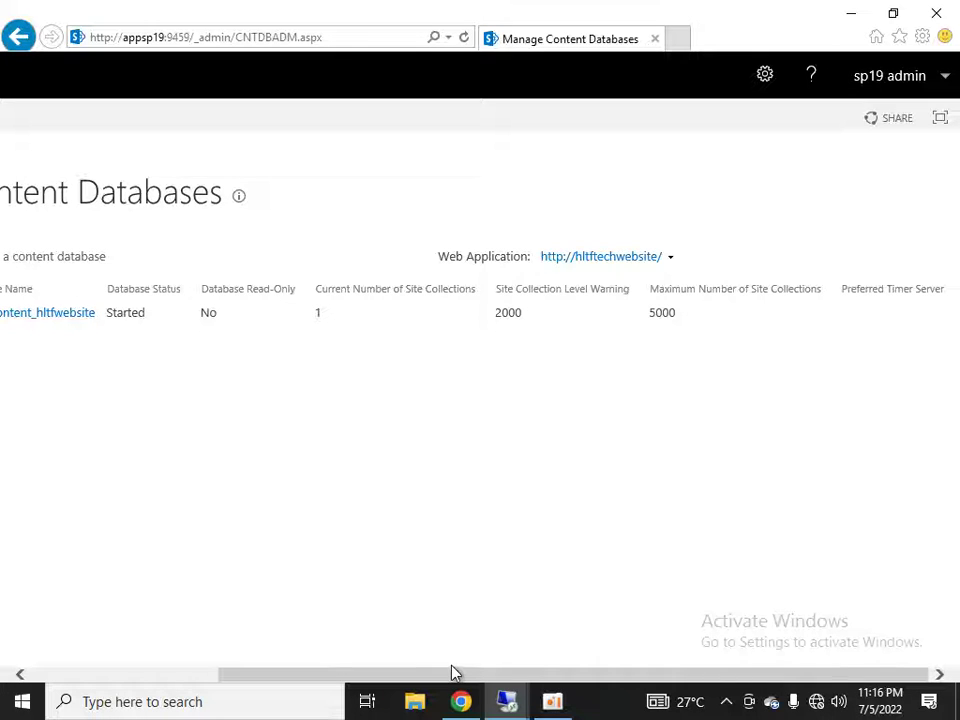
{"action": "left_click_drag", "start_coordinate": [452, 675], "coordinate": [215, 677]}
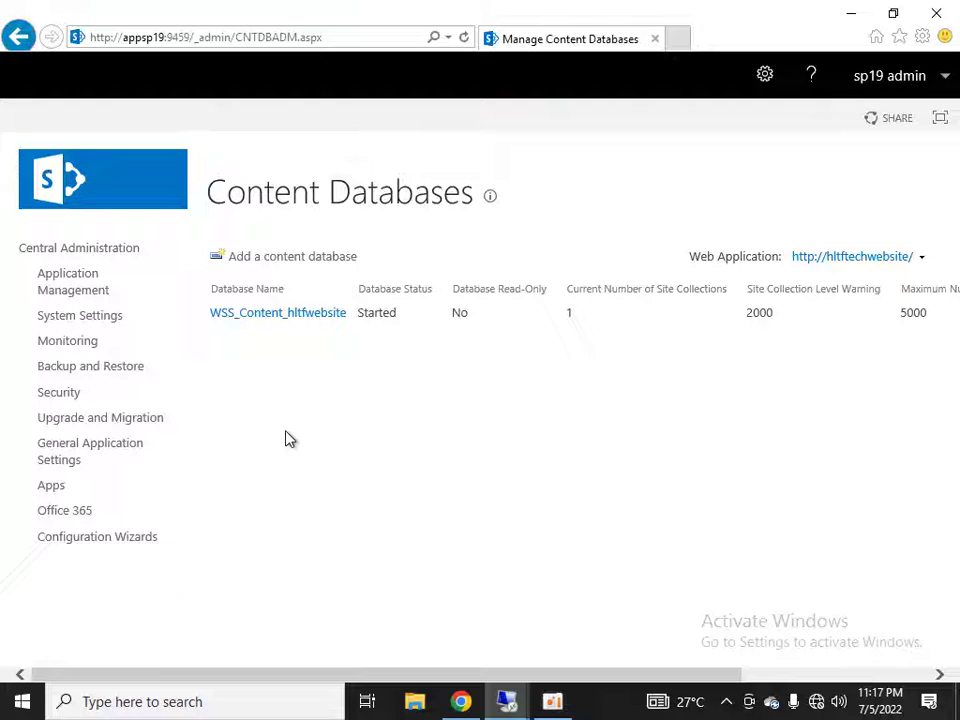
Look over the Add Content Database form, cancel it without adding a database, and return home.
{"action": "left_click", "coordinate": [251, 258]}
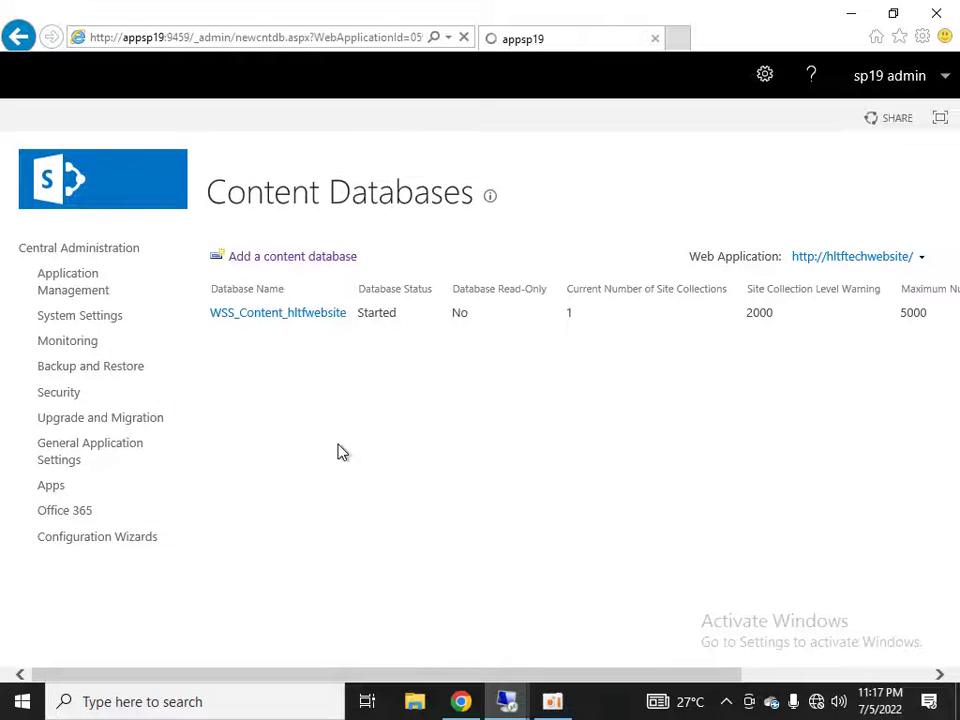
{"action": "scroll", "coordinate": [505, 445], "scroll_direction": "down", "scroll_amount": 3}
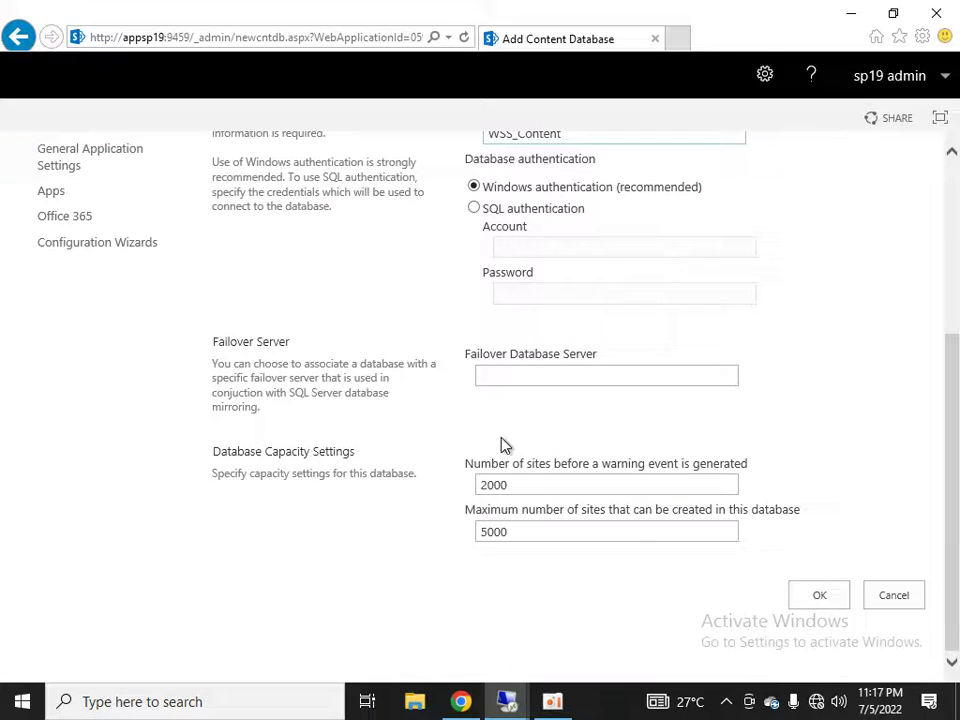
{"action": "left_click", "coordinate": [898, 600]}
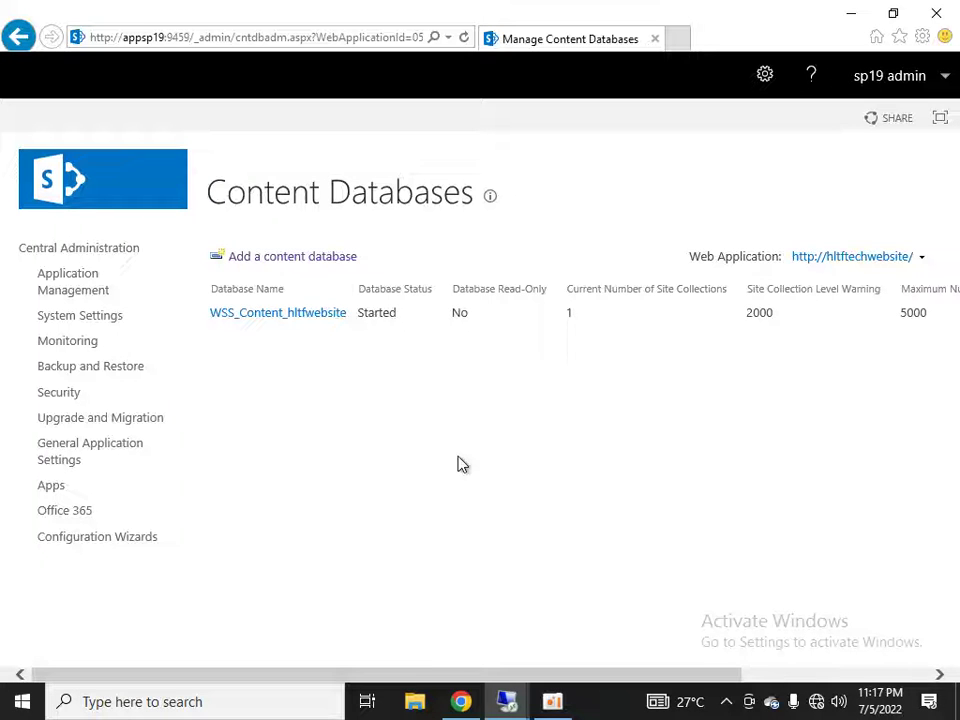
{"action": "left_click", "coordinate": [103, 258]}
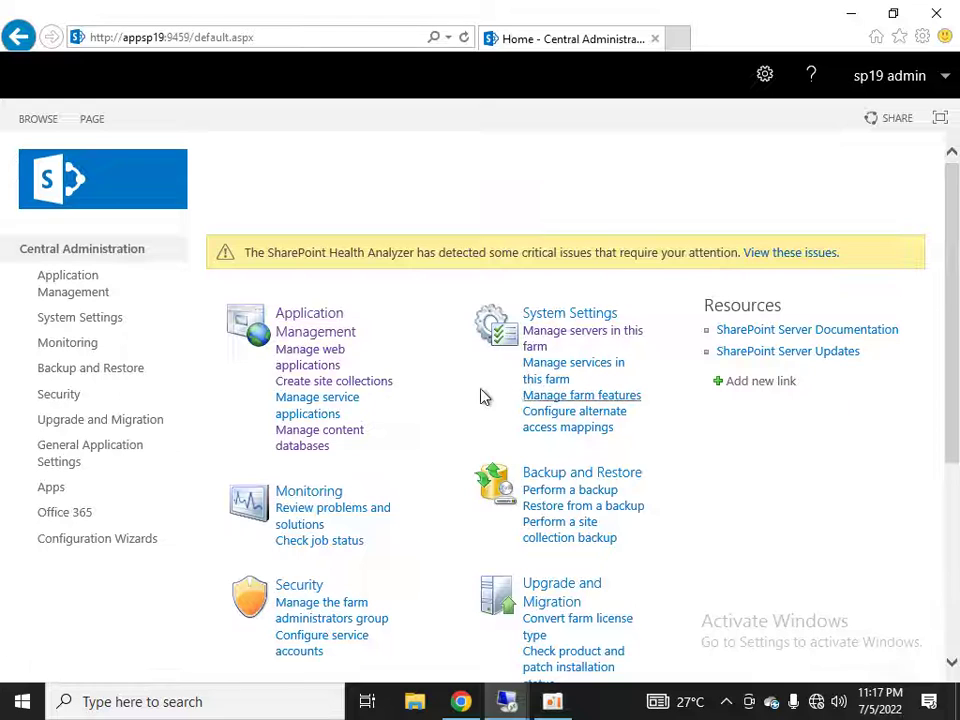
{"action": "left_click", "coordinate": [313, 402]}
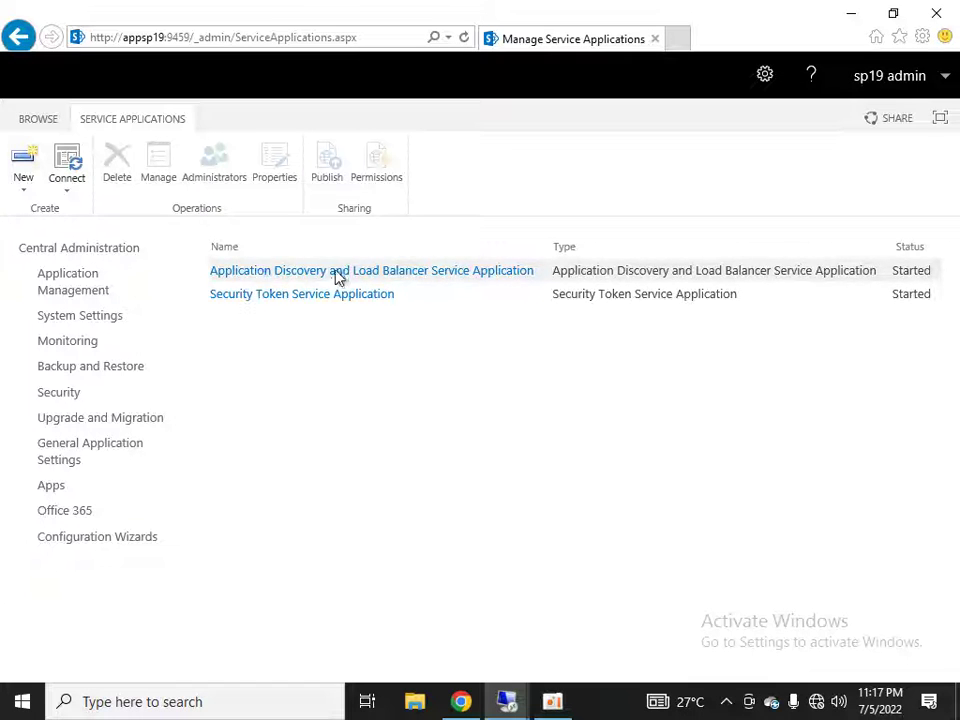
{"action": "left_click", "coordinate": [17, 178]}
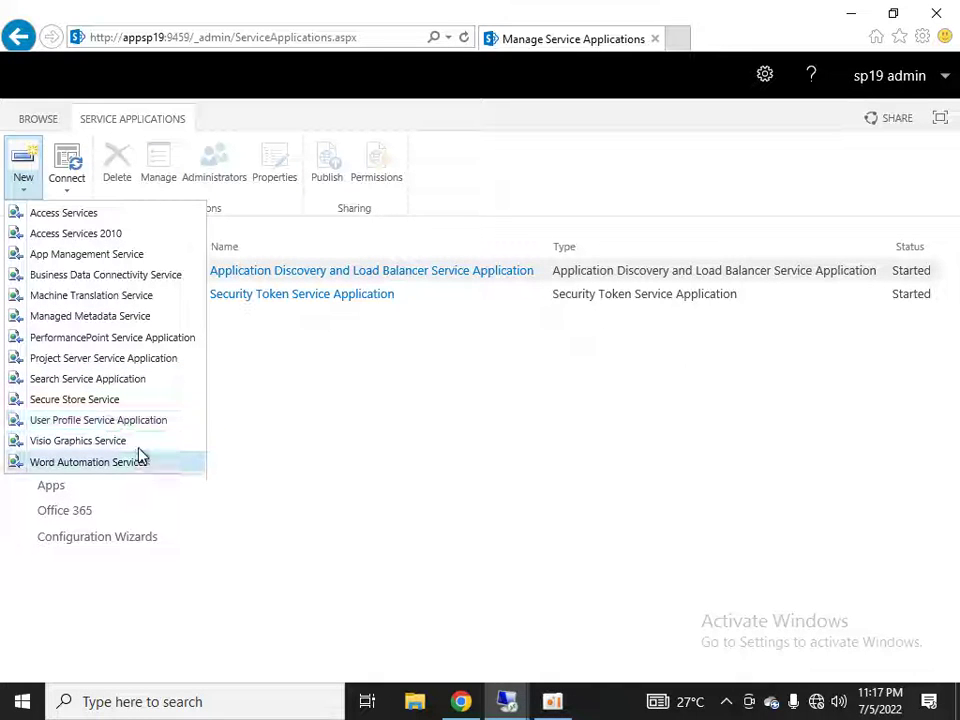
{"action": "left_click", "coordinate": [172, 428]}
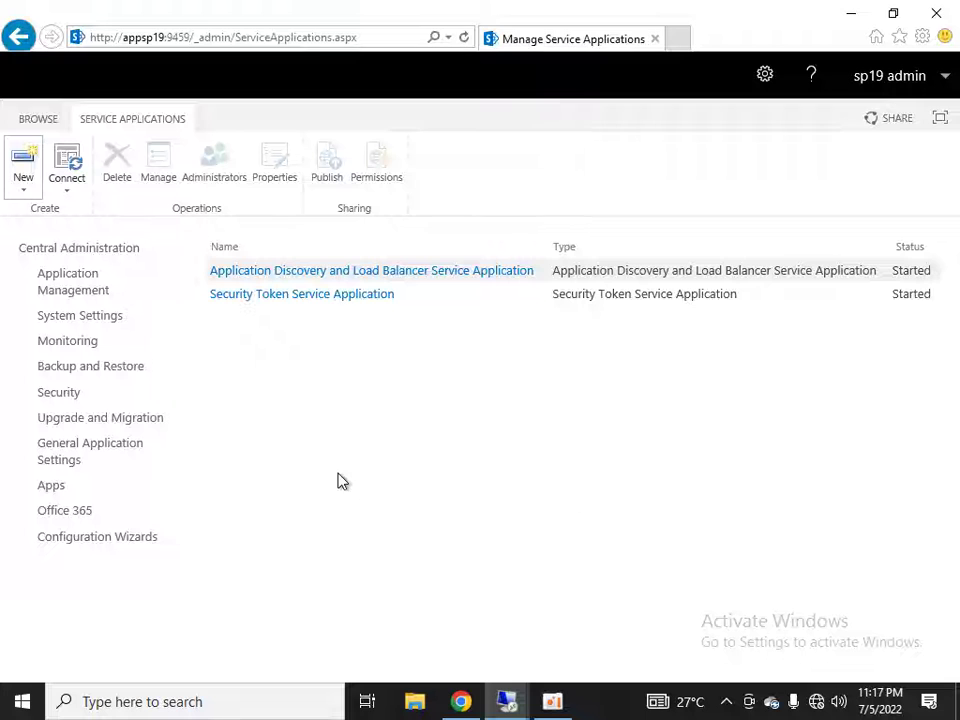
{"action": "left_click", "coordinate": [140, 258]}
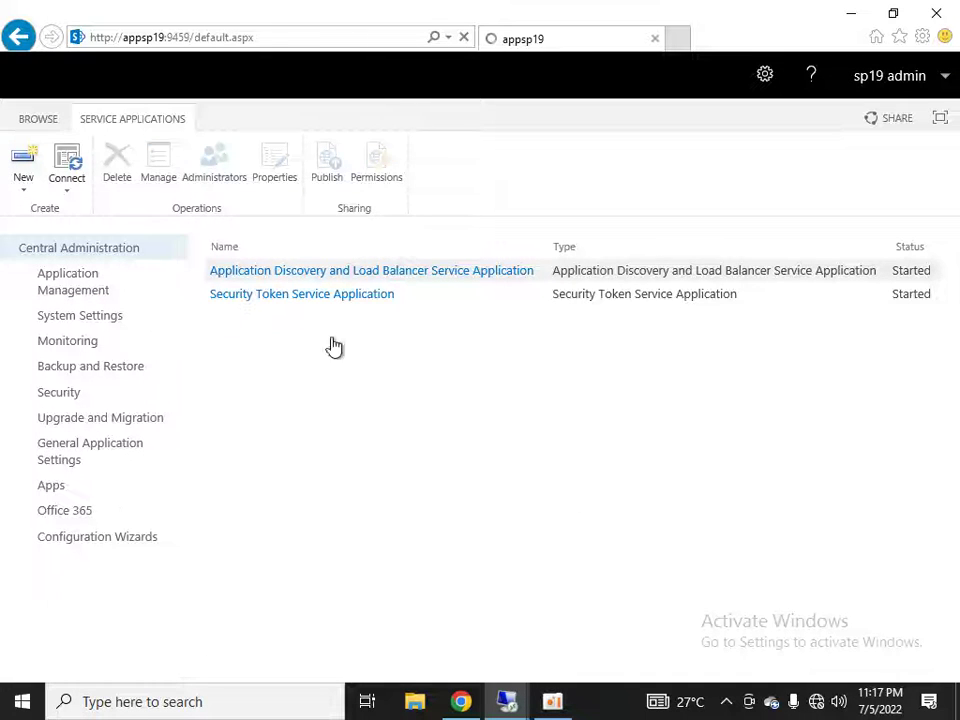
{"action": "scroll", "coordinate": [377, 458], "scroll_direction": "down", "scroll_amount": 3}
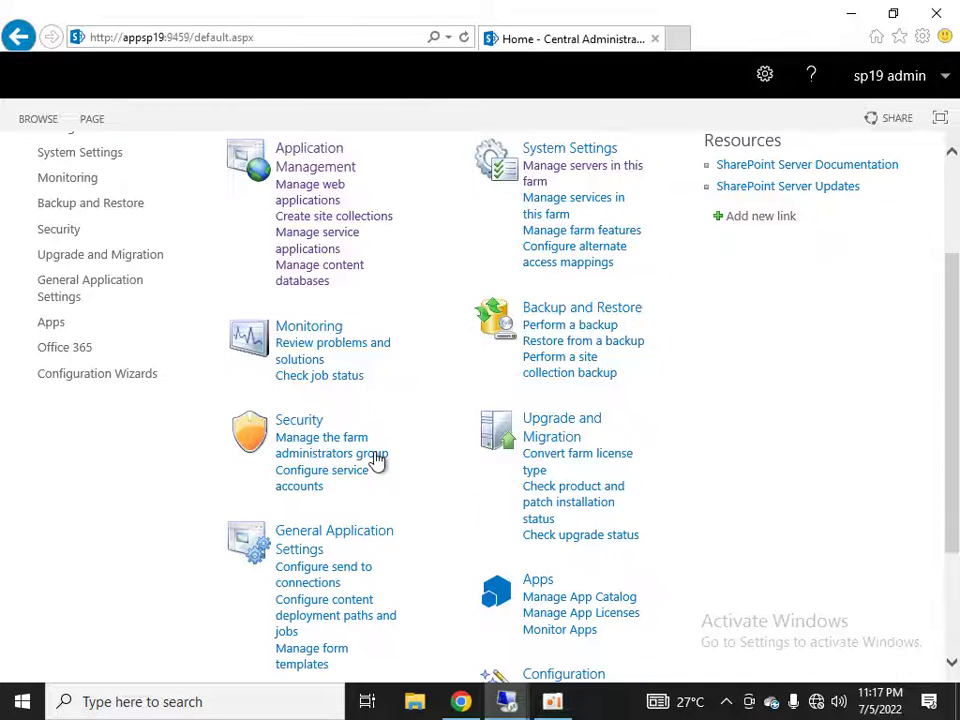
{"action": "left_click", "coordinate": [318, 328]}
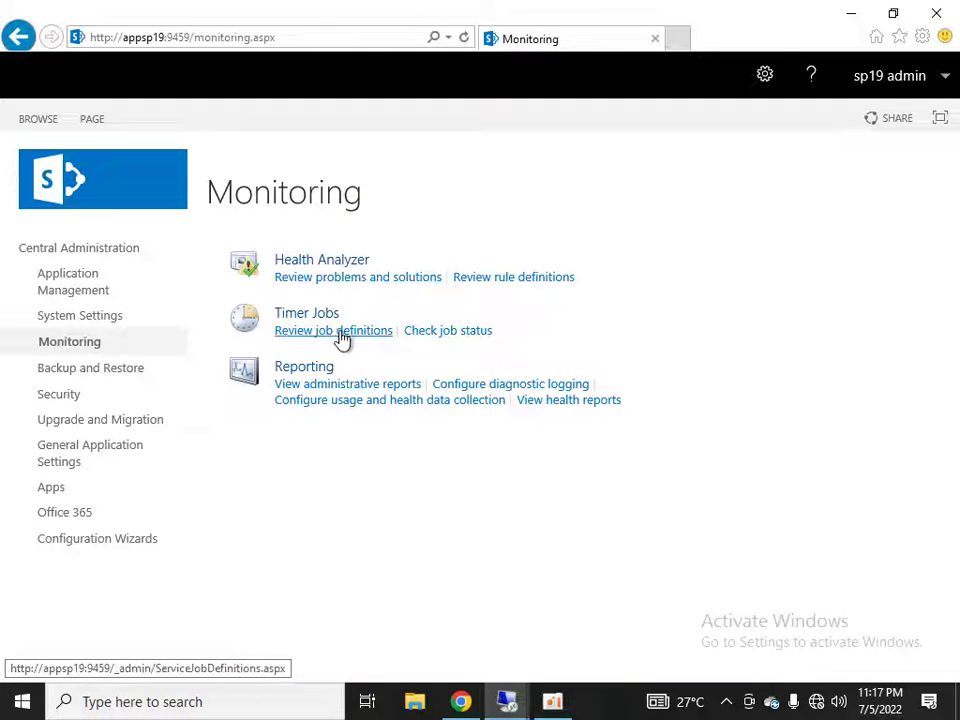
{"action": "left_click", "coordinate": [468, 333]}
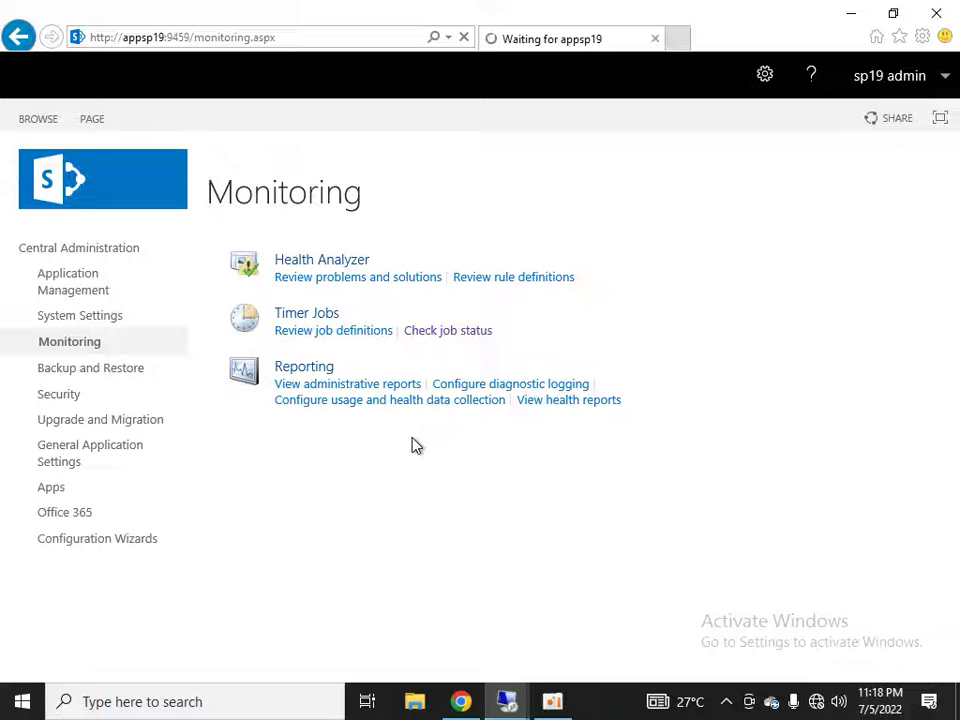
{"action": "scroll", "coordinate": [412, 437], "scroll_direction": "down", "scroll_amount": 5}
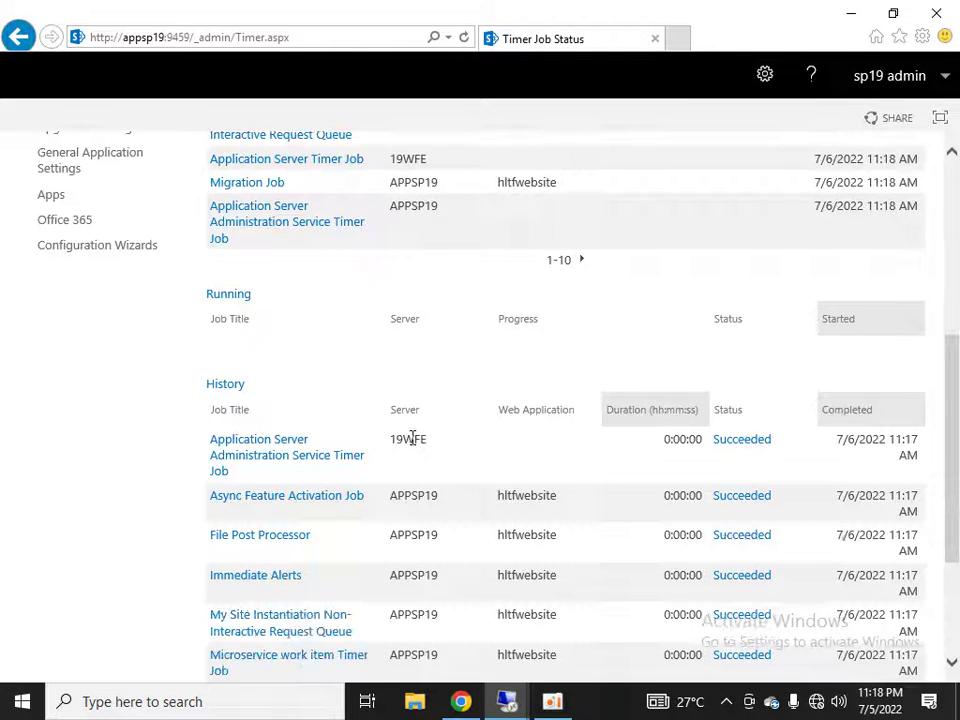
{"action": "scroll", "coordinate": [412, 437], "scroll_direction": "up", "scroll_amount": 5}
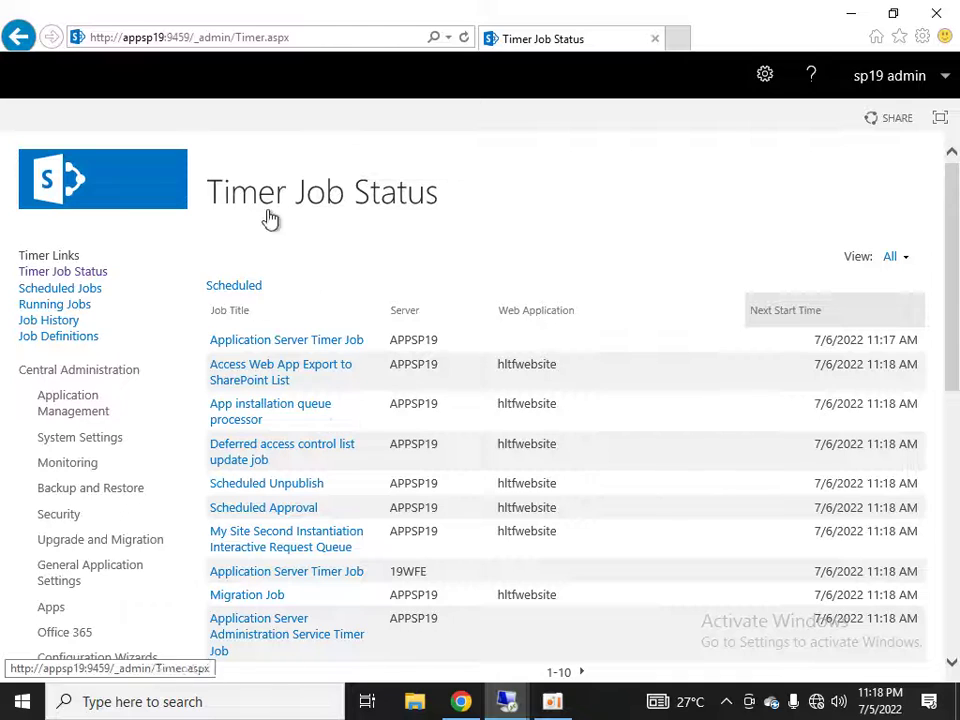
{"action": "scroll", "coordinate": [411, 328], "scroll_direction": "down", "scroll_amount": 3}
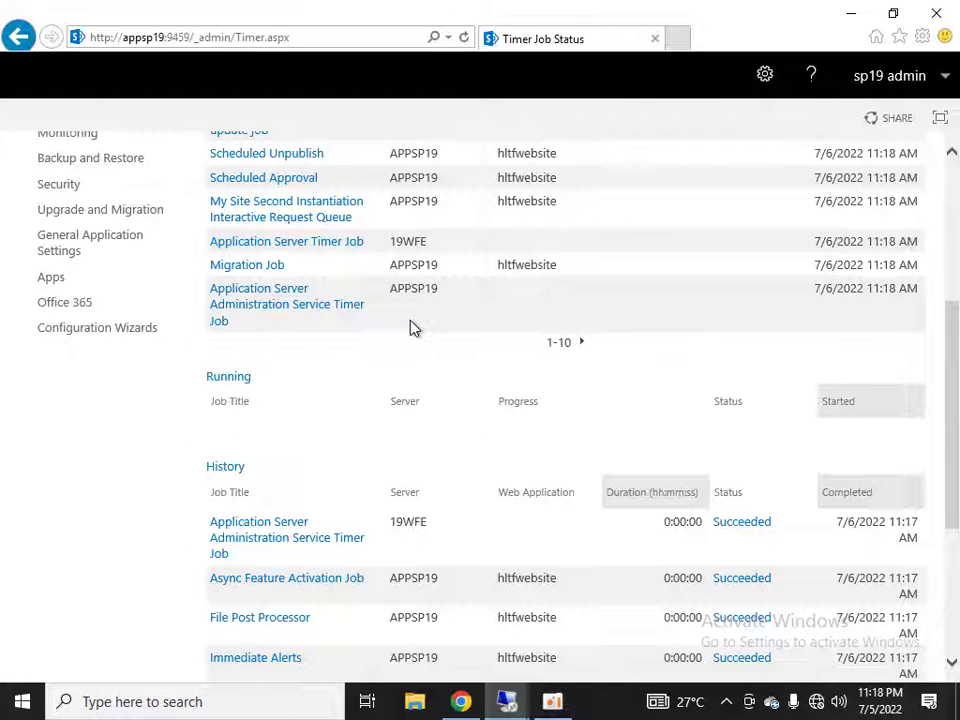
{"action": "scroll", "coordinate": [94, 564], "scroll_direction": "up", "scroll_amount": 3}
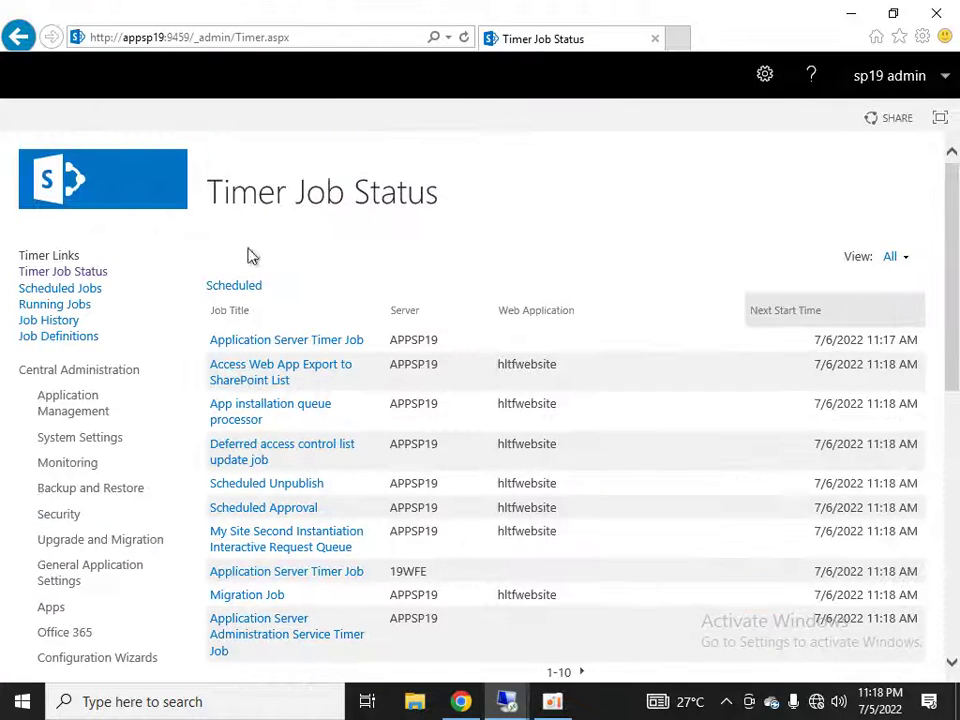
{"action": "left_click", "coordinate": [891, 258]}
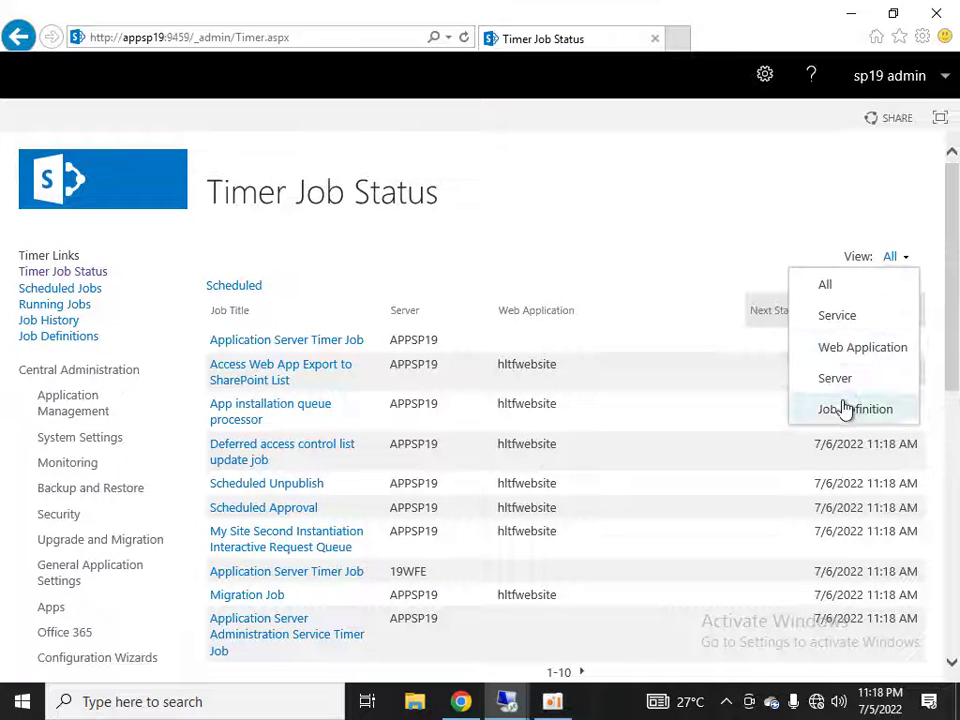
{"action": "left_click", "coordinate": [701, 246]}
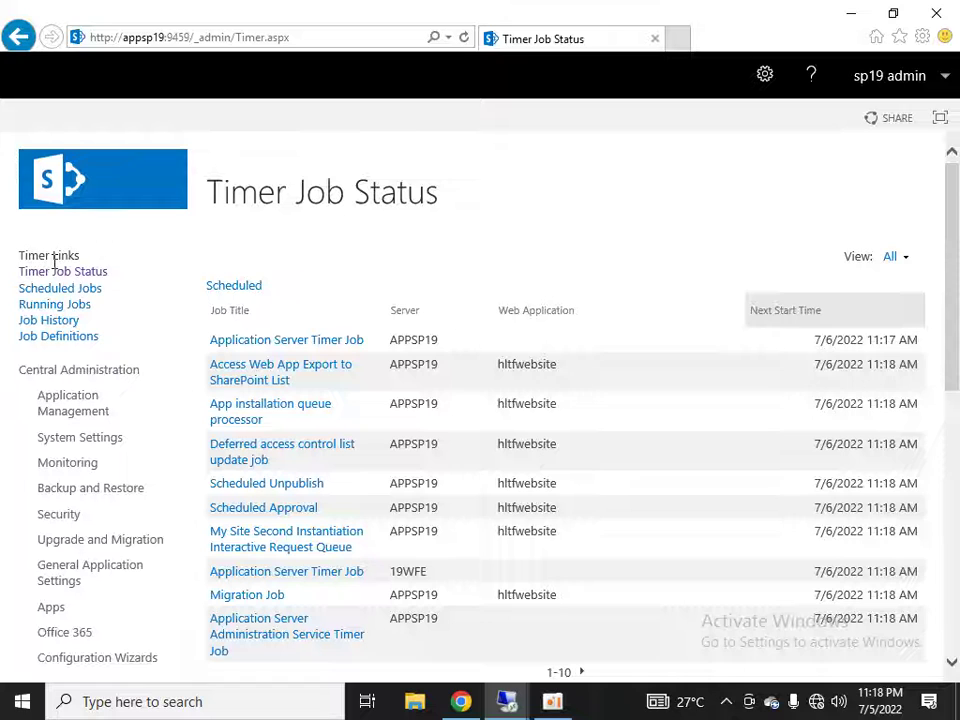
{"action": "left_click", "coordinate": [45, 369]}
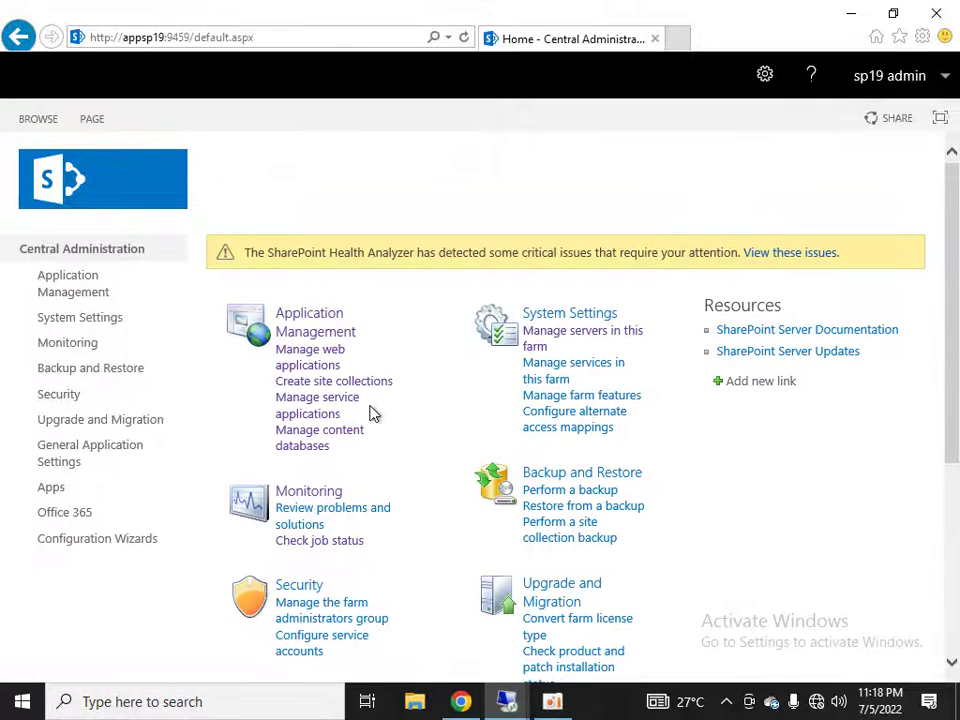
{"action": "scroll", "coordinate": [370, 413], "scroll_direction": "down", "scroll_amount": 3}
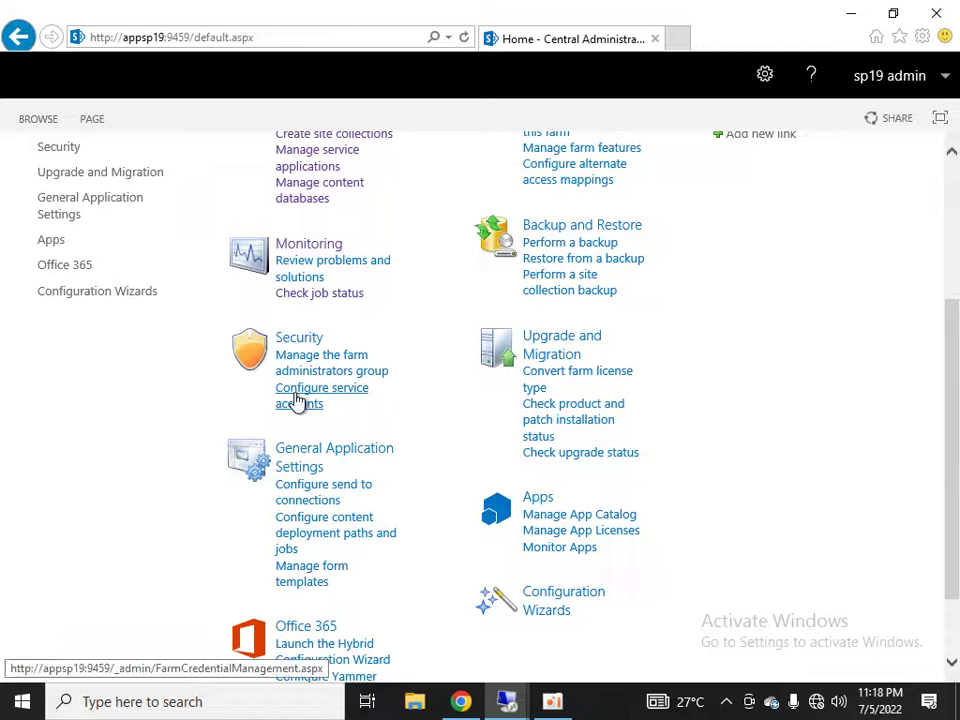
{"action": "scroll", "coordinate": [805, 330], "scroll_direction": "up", "scroll_amount": 3}
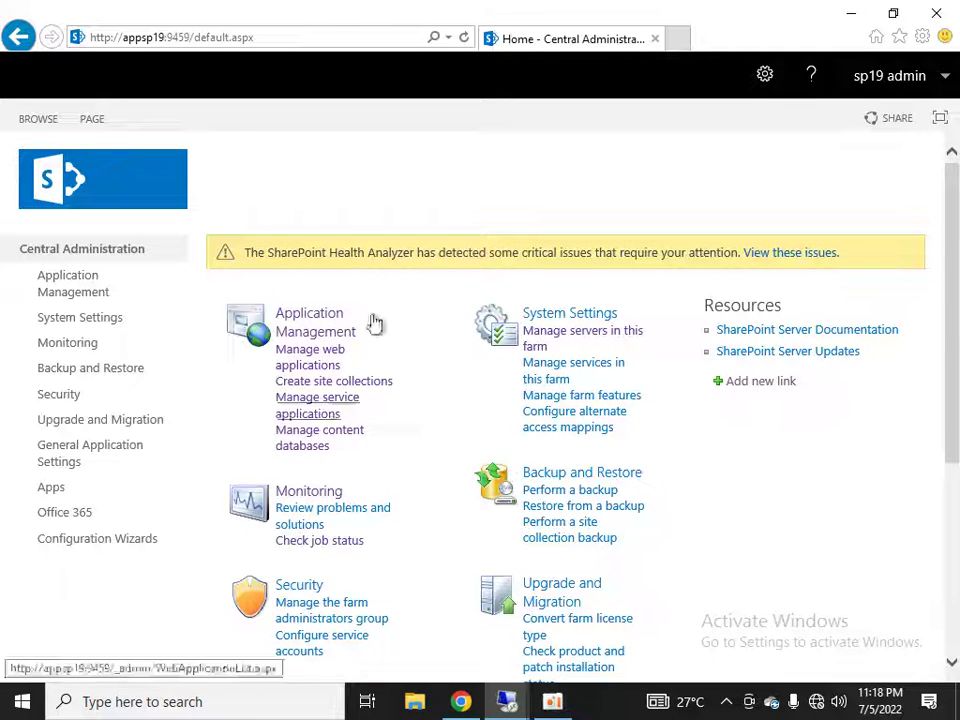
{"action": "scroll", "coordinate": [619, 388], "scroll_direction": "down", "scroll_amount": 3}
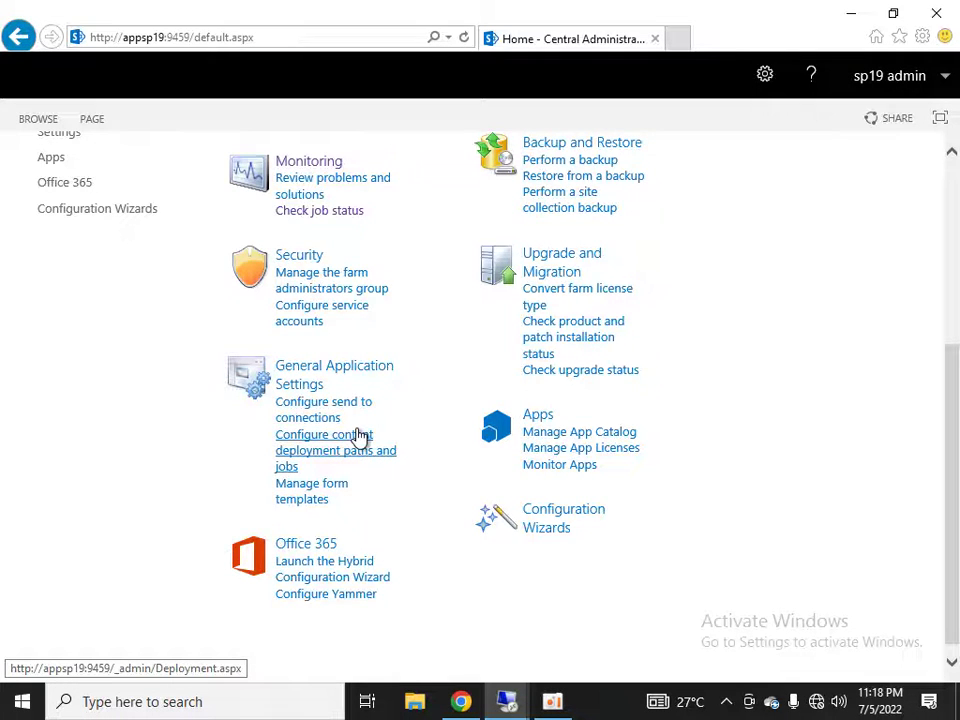
{"action": "scroll", "coordinate": [358, 439], "scroll_direction": "up", "scroll_amount": 5}
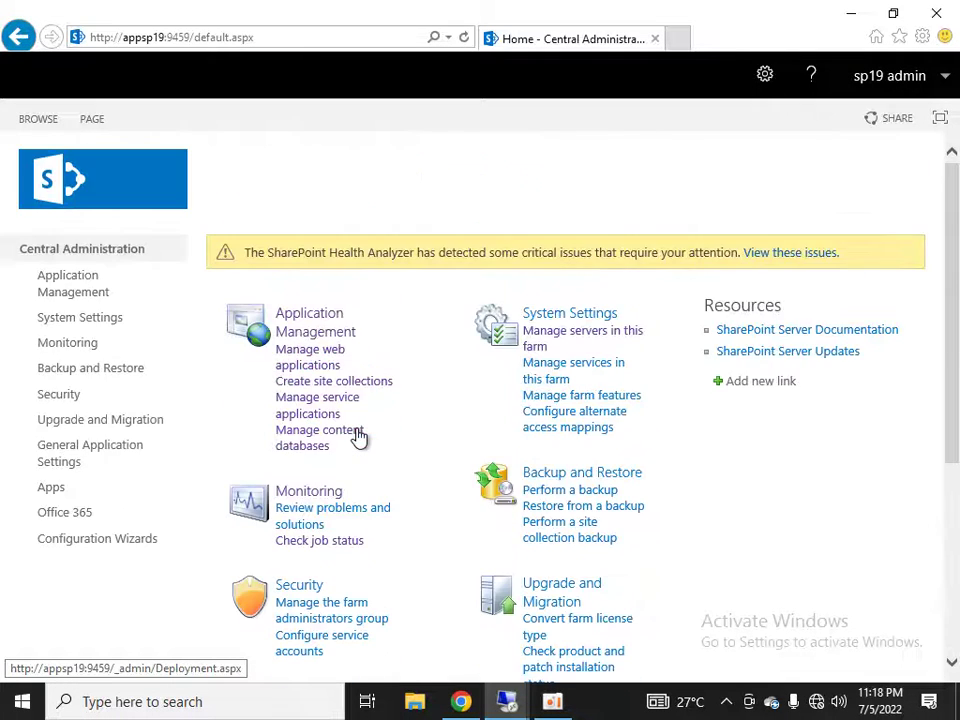
{"action": "left_click", "coordinate": [572, 371]}
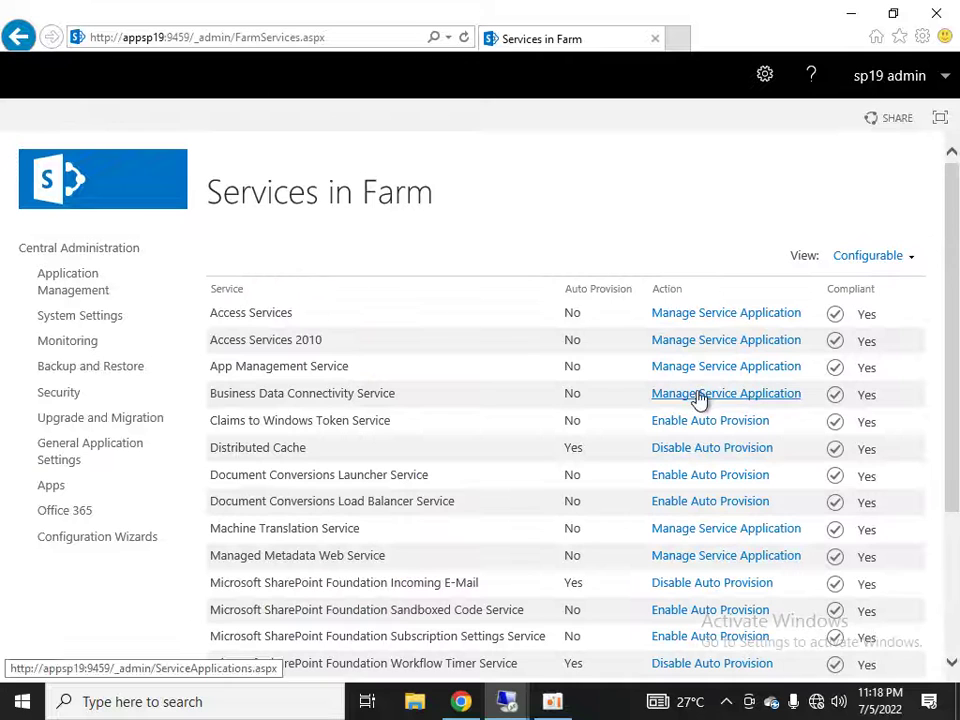
{"action": "scroll", "coordinate": [710, 385], "scroll_direction": "down", "scroll_amount": 3}
{"action": "scroll", "coordinate": [724, 370], "scroll_direction": "up", "scroll_amount": 3}
{"action": "scroll", "coordinate": [602, 342], "scroll_direction": "down", "scroll_amount": 4}
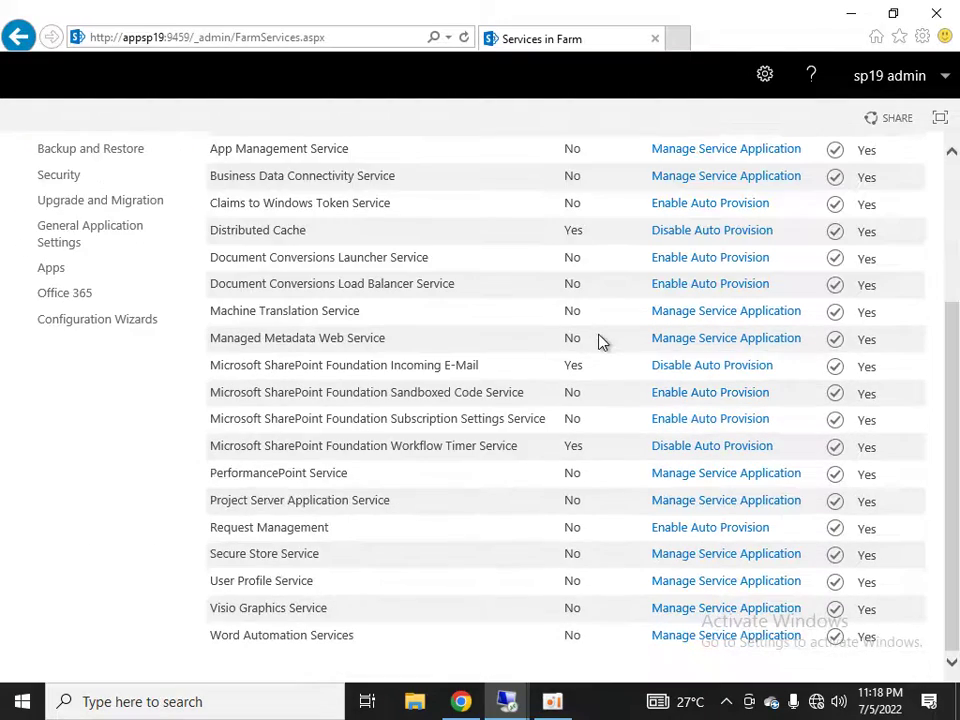
{"action": "scroll", "coordinate": [310, 563], "scroll_direction": "up", "scroll_amount": 4}
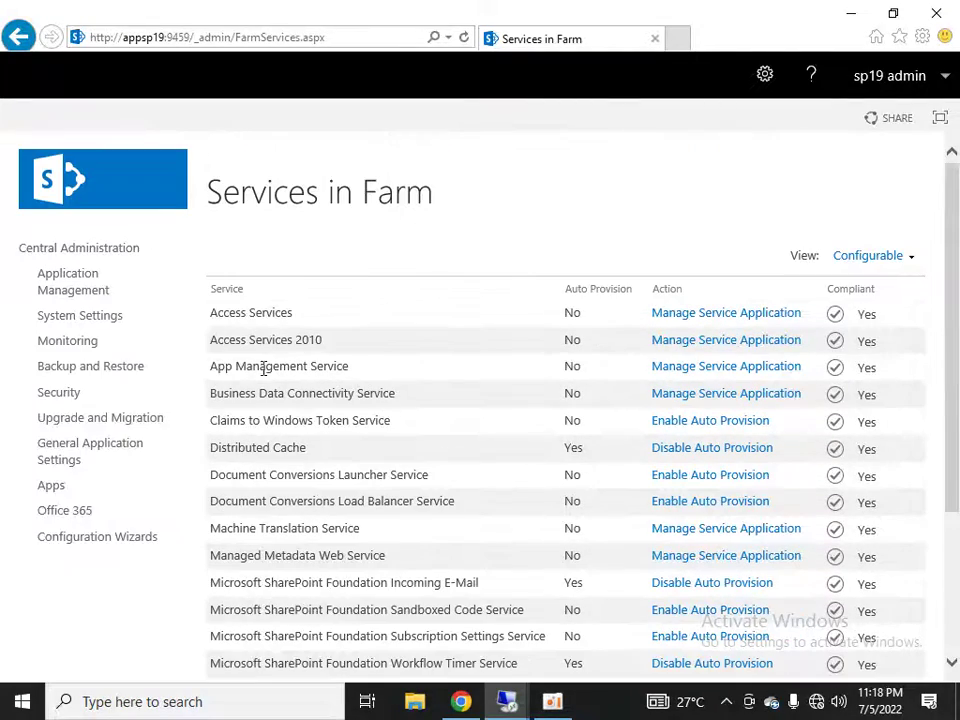
{"action": "left_click", "coordinate": [115, 251]}
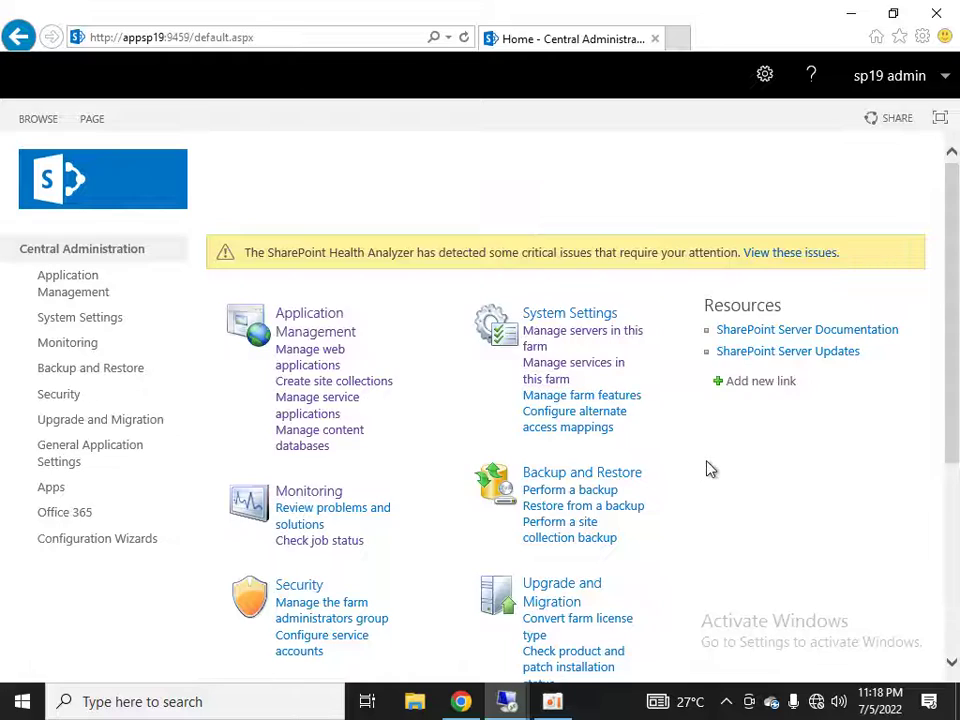
{"action": "scroll", "coordinate": [710, 469], "scroll_direction": "down", "scroll_amount": 4}
{"action": "scroll", "coordinate": [710, 469], "scroll_direction": "up", "scroll_amount": 3}
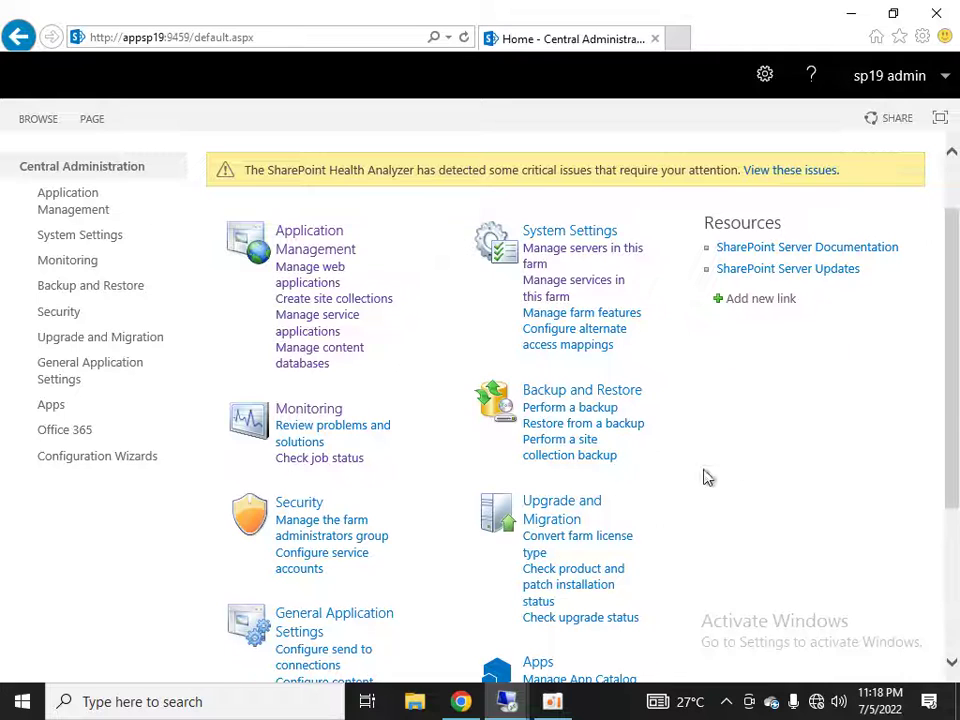
{"action": "scroll", "coordinate": [710, 475], "scroll_direction": "down", "scroll_amount": 5}
{"action": "scroll", "coordinate": [760, 510], "scroll_direction": "up", "scroll_amount": 6}
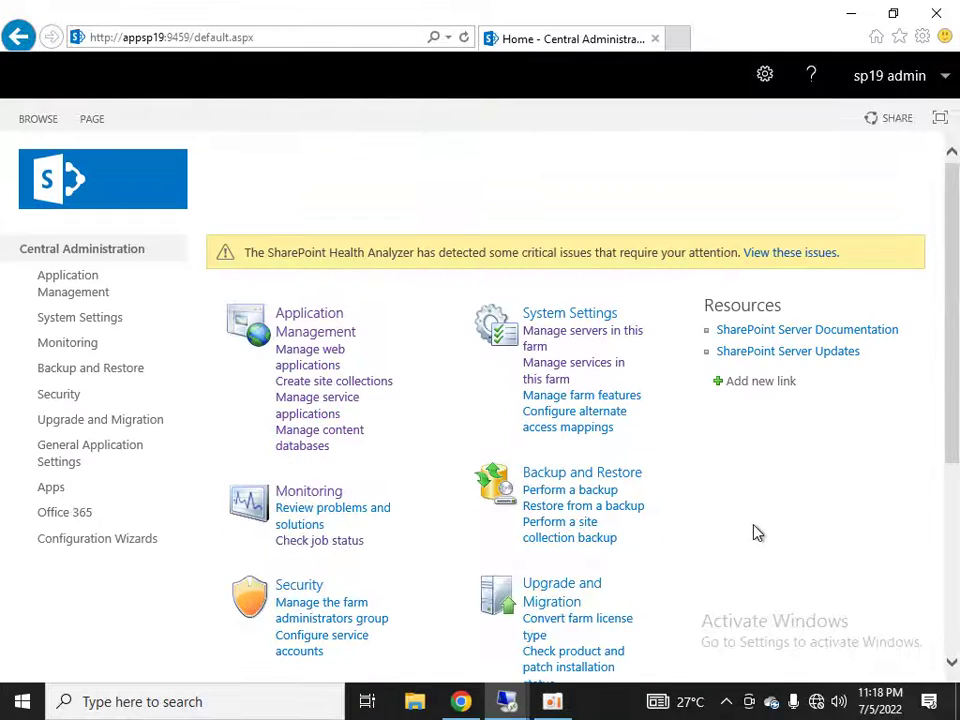